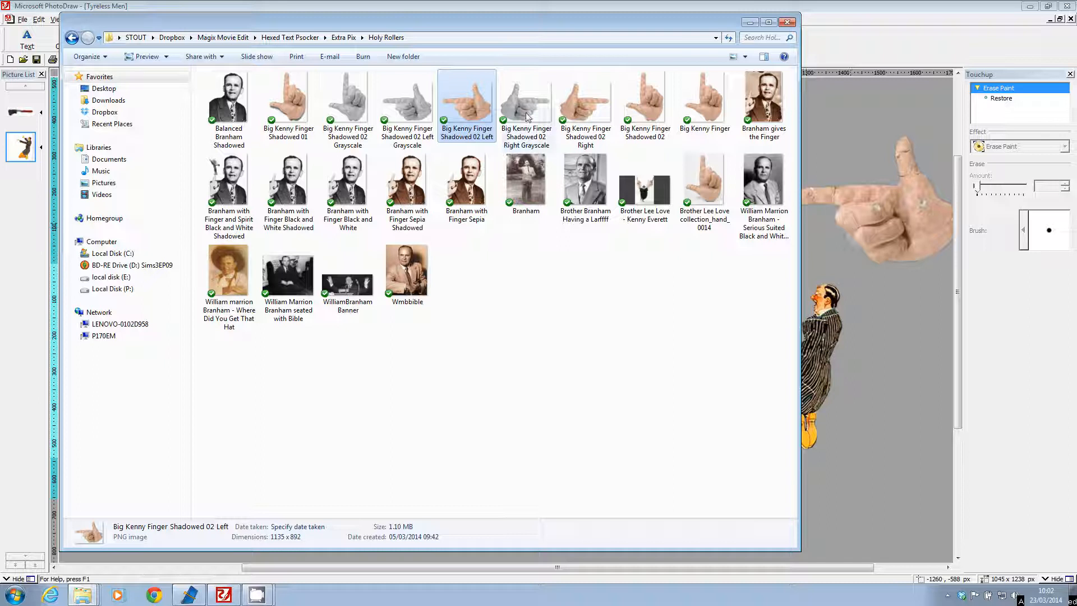
Add the image Big Kenny Finger Shadowed 02 Right to the picture and close the image folder.
left_click_drag(585, 110, 870, 356)
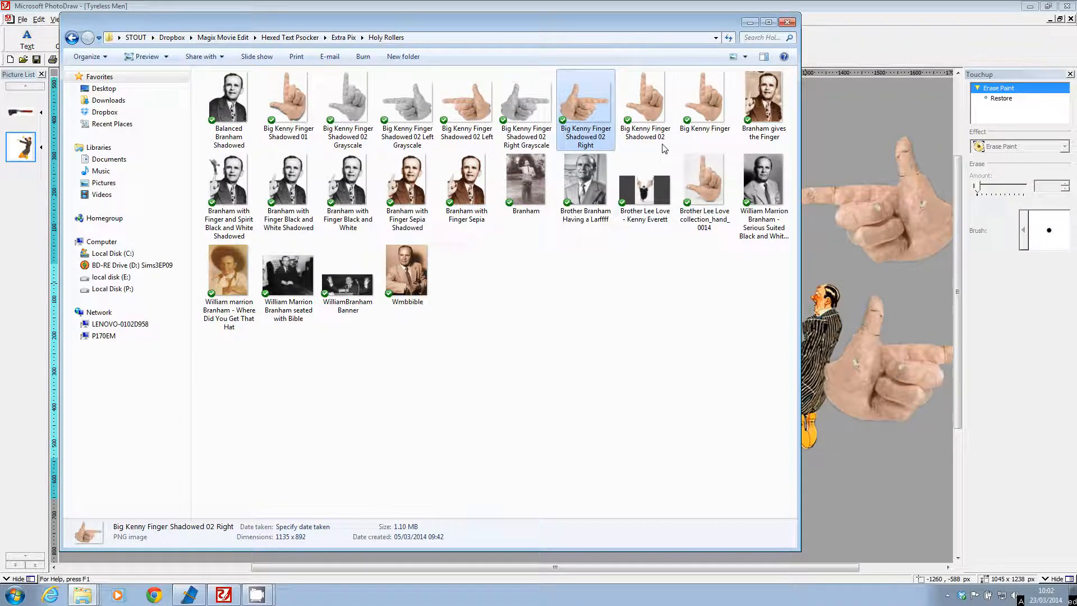
left_click(787, 22)
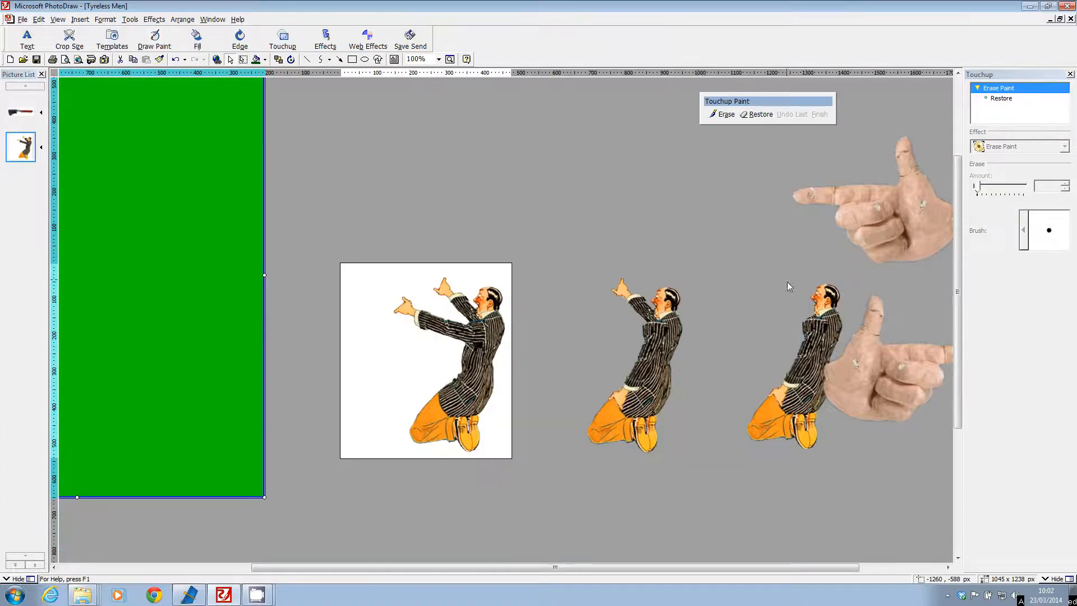
Duplicate the kneeling man on the white page and place one copy in the empty area above the other figures.
left_click(481, 334)
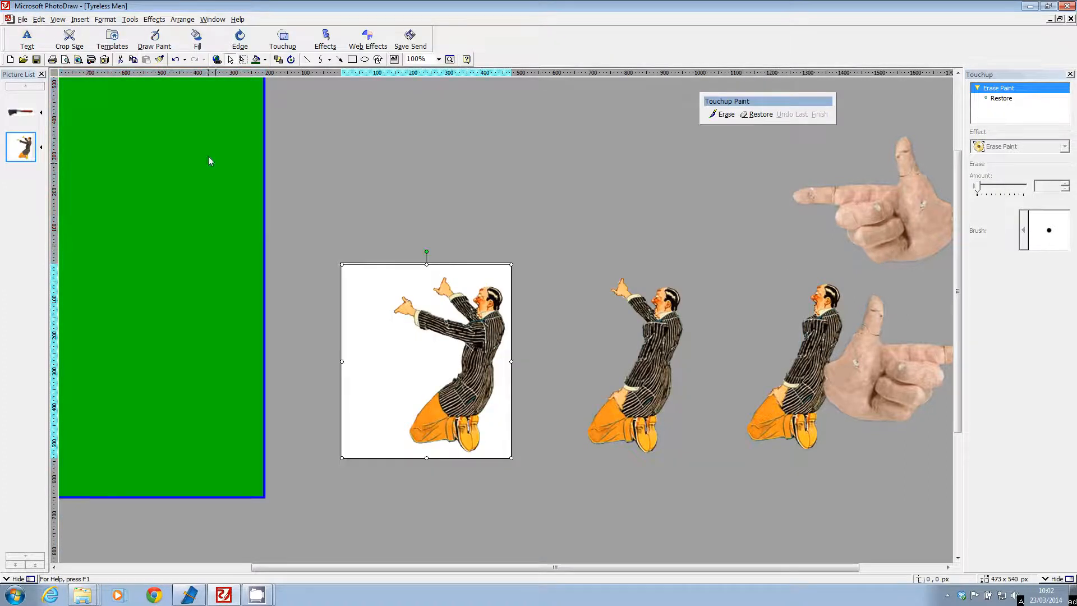
left_click(40, 21)
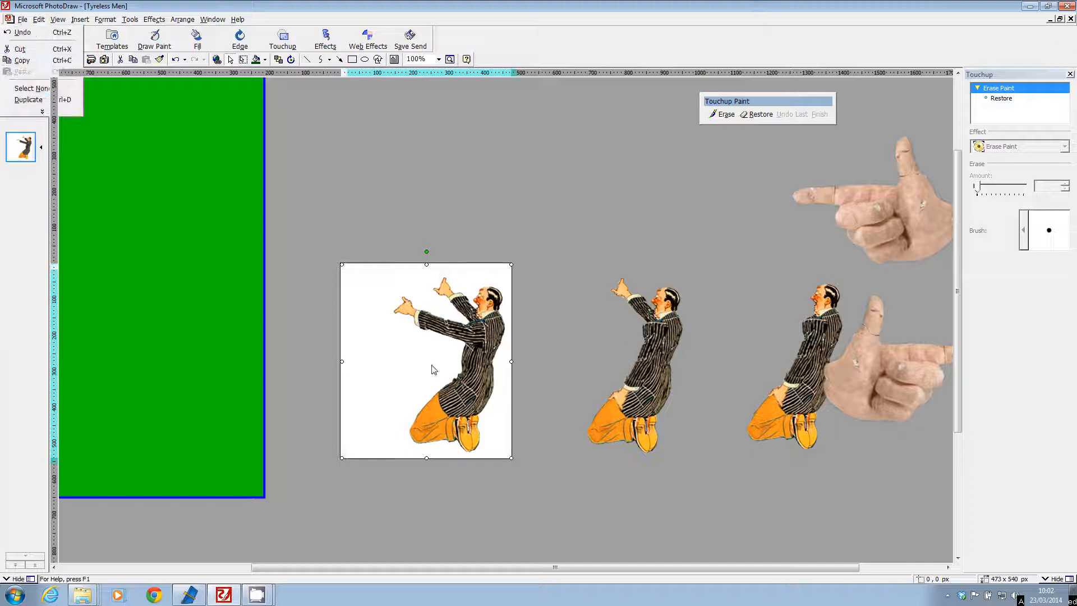
left_click_drag(455, 423, 596, 157)
Move both hand images beside the man on the white page and rotate the right-pointing hand to point upward above him.
left_click_drag(906, 207, 323, 328)
left_click_drag(887, 373, 576, 296)
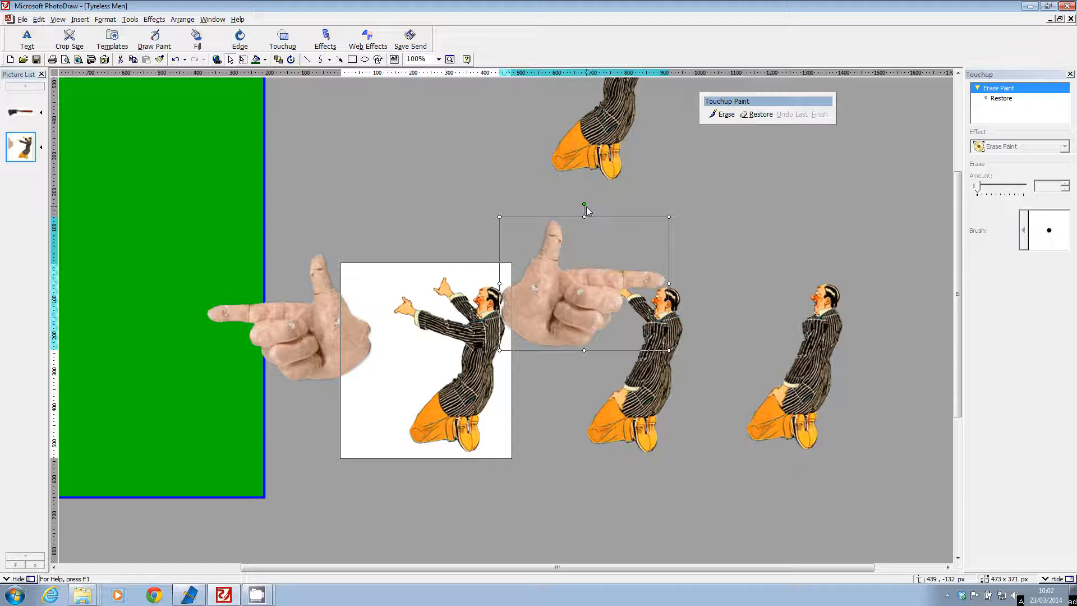
left_click_drag(583, 204, 461, 234)
left_click_drag(618, 318, 482, 244)
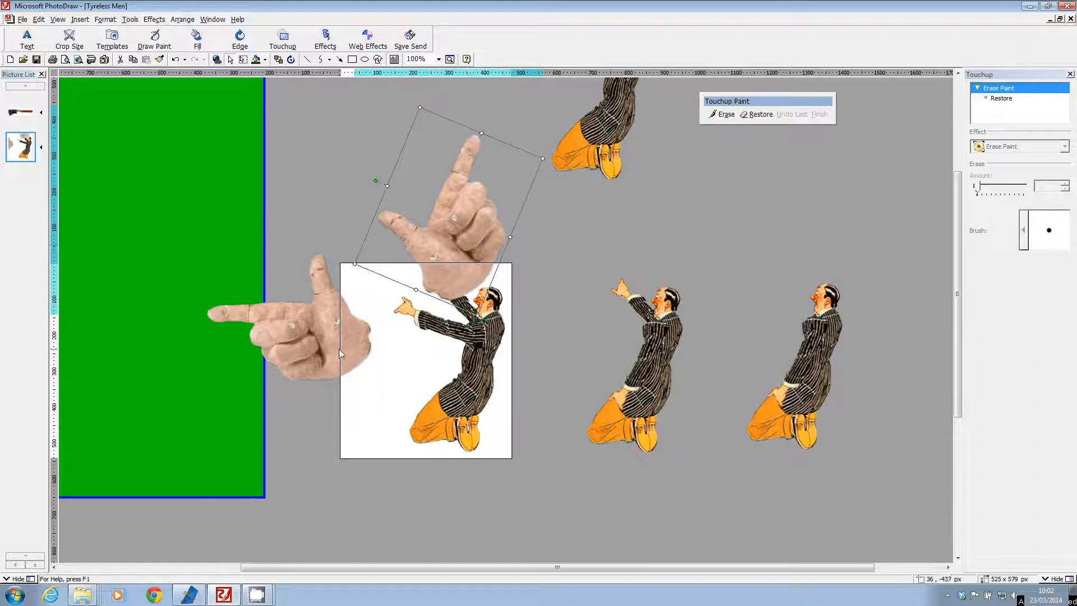
Shrink the left-pointing hand to about 221 x 174 px, place it by the man's front hand and tilt it slightly counter-clockwise.
left_click_drag(340, 348, 386, 322)
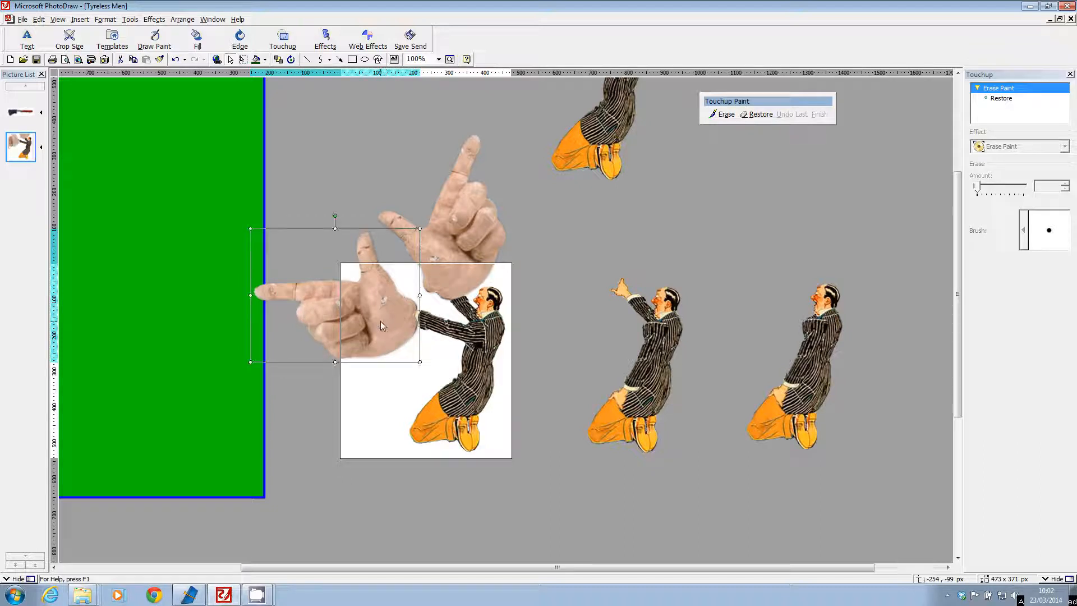
left_click_drag(251, 362, 331, 317)
left_click_drag(390, 285, 376, 314)
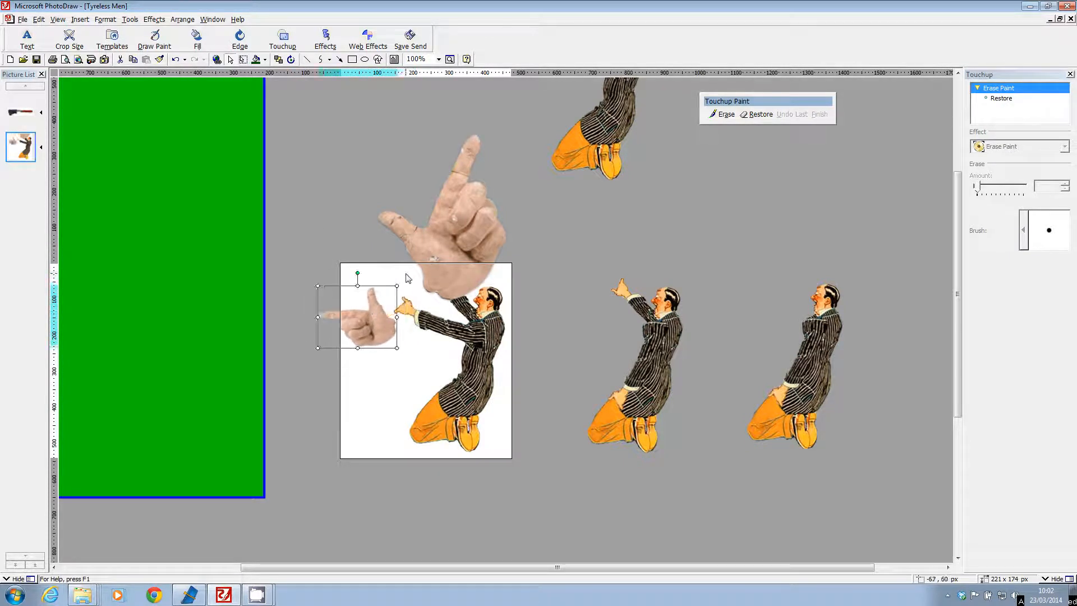
mouse_move(358, 272)
left_mouse_down()
mouse_move(329, 276)
mouse_move(343, 275)
left_mouse_up()
Shrink the upward-pointing hand to about 239 x 264 px and position it just above the man's head.
left_click_drag(469, 186, 474, 207)
left_click_drag(551, 162, 449, 251)
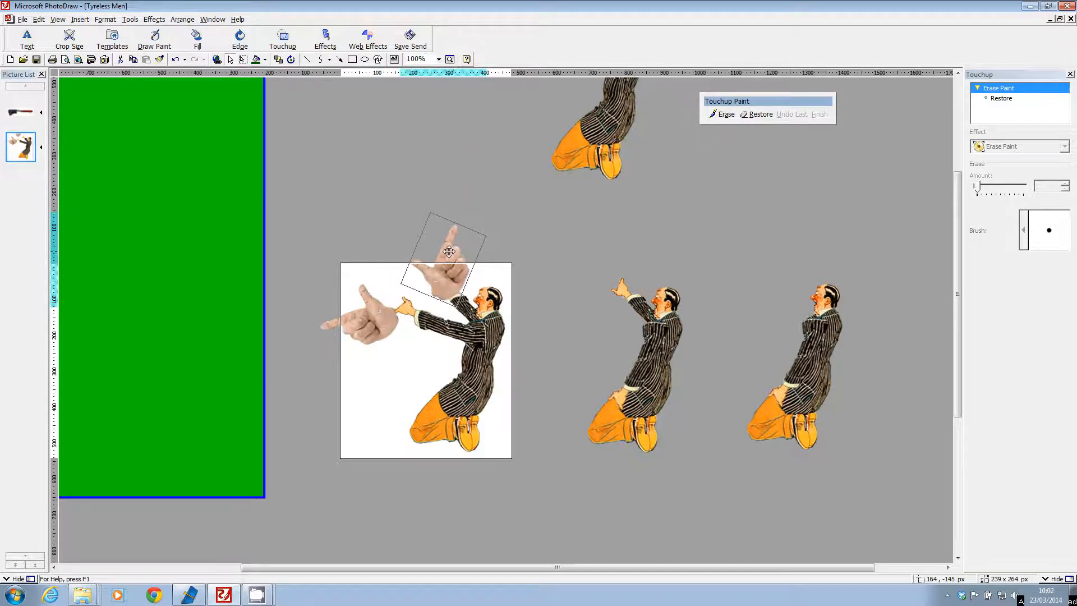
left_click(439, 60)
left_click(420, 88)
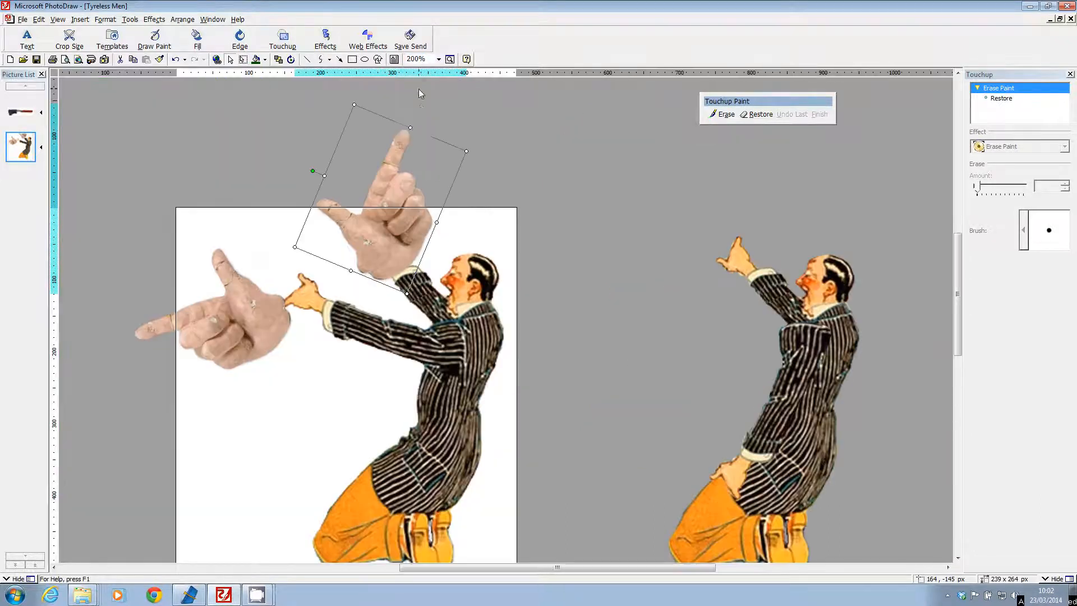
left_click_drag(424, 249, 498, 224)
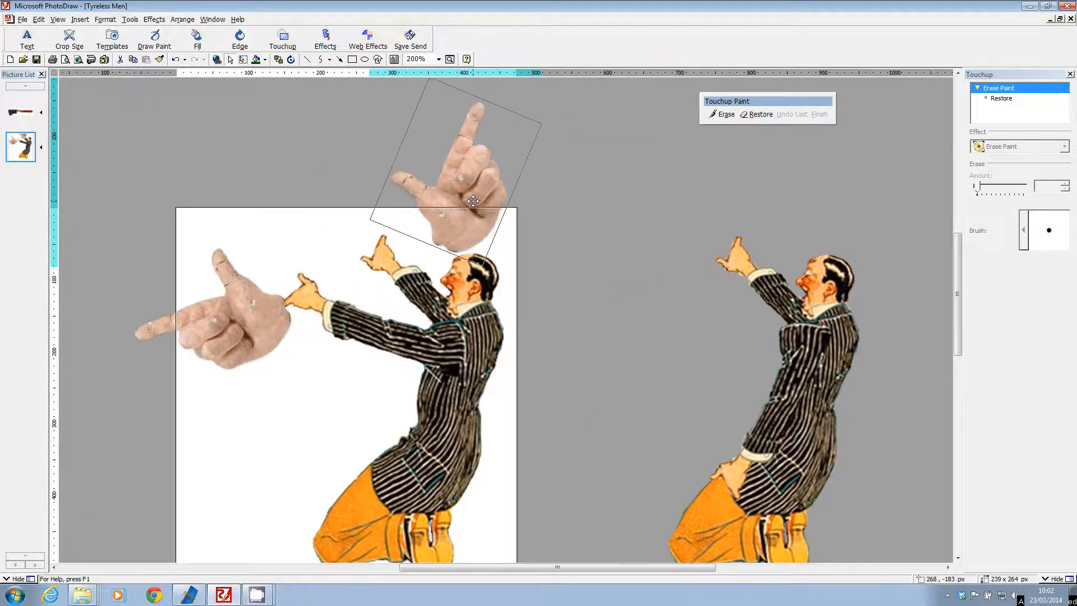
Shrink the left-pointing hand to about 175 x 163 px, tilt it further counter-clockwise and place it beside the man's front hand.
left_click_drag(257, 320, 282, 314)
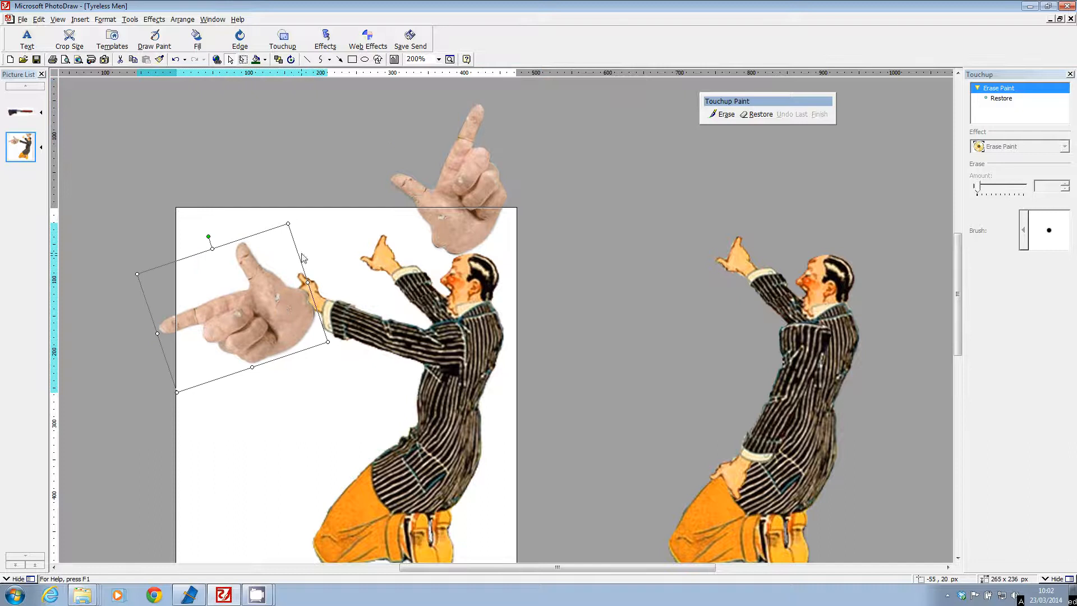
left_click_drag(289, 224, 227, 292)
left_click_drag(232, 341, 268, 335)
mouse_move(224, 289)
left_mouse_down()
mouse_move(205, 301)
mouse_move(217, 295)
left_mouse_up()
mouse_move(261, 327)
left_mouse_down()
mouse_move(292, 296)
mouse_move(269, 320)
left_mouse_up()
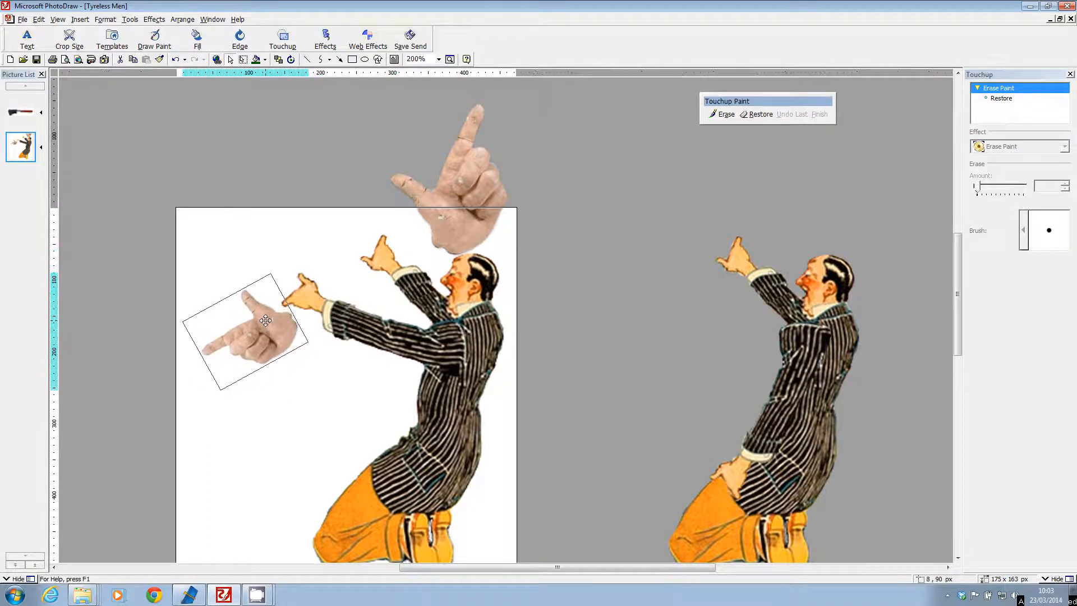
Tilt the upper hand image further clockwise and shrink it to about 170 x 173 px.
left_click_drag(465, 184, 425, 183)
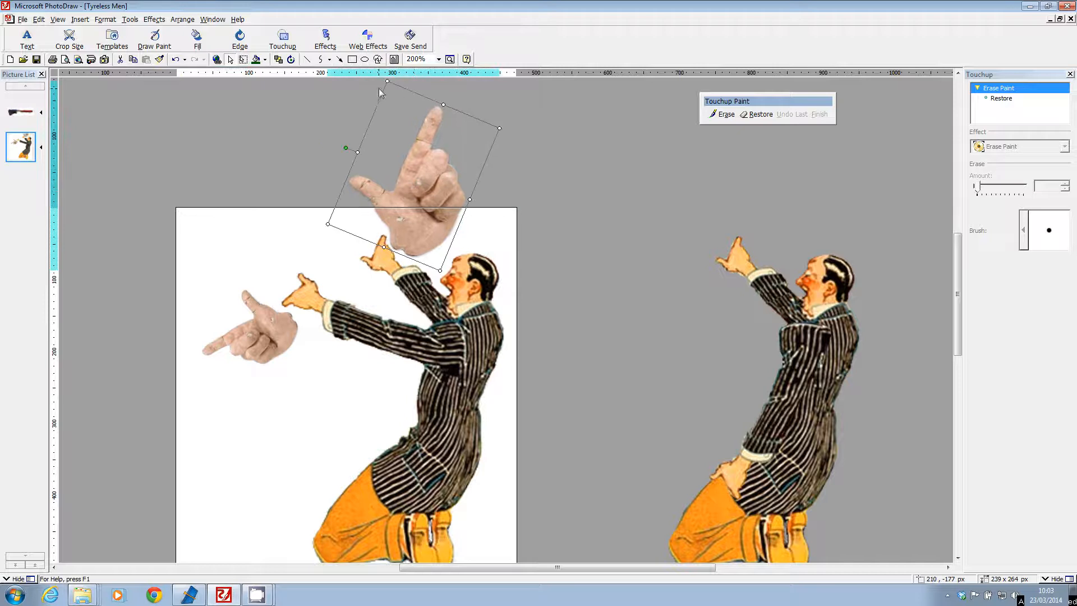
left_click_drag(344, 147, 362, 129)
left_click_drag(431, 165, 407, 194)
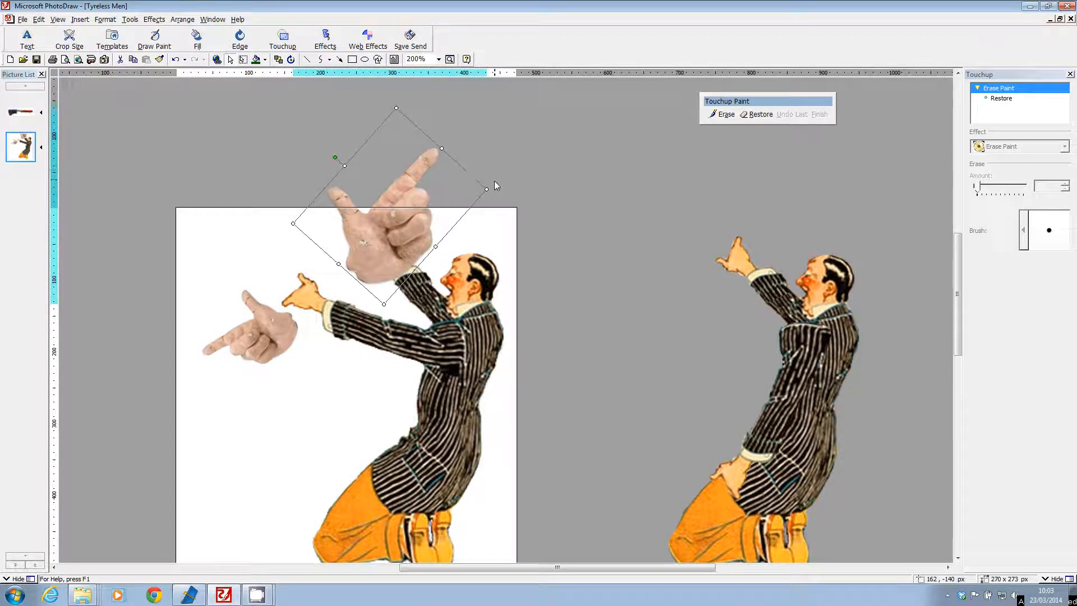
left_click_drag(487, 189, 405, 193)
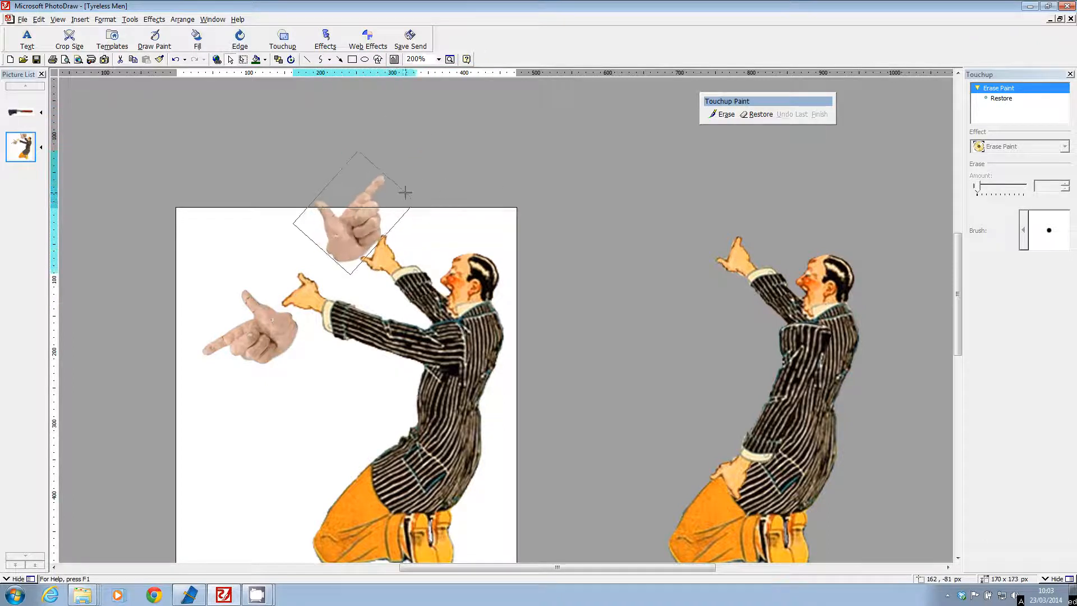
Lay the two hand images over the man's raised back hand and his outstretched front hand.
left_click_drag(358, 234, 393, 240)
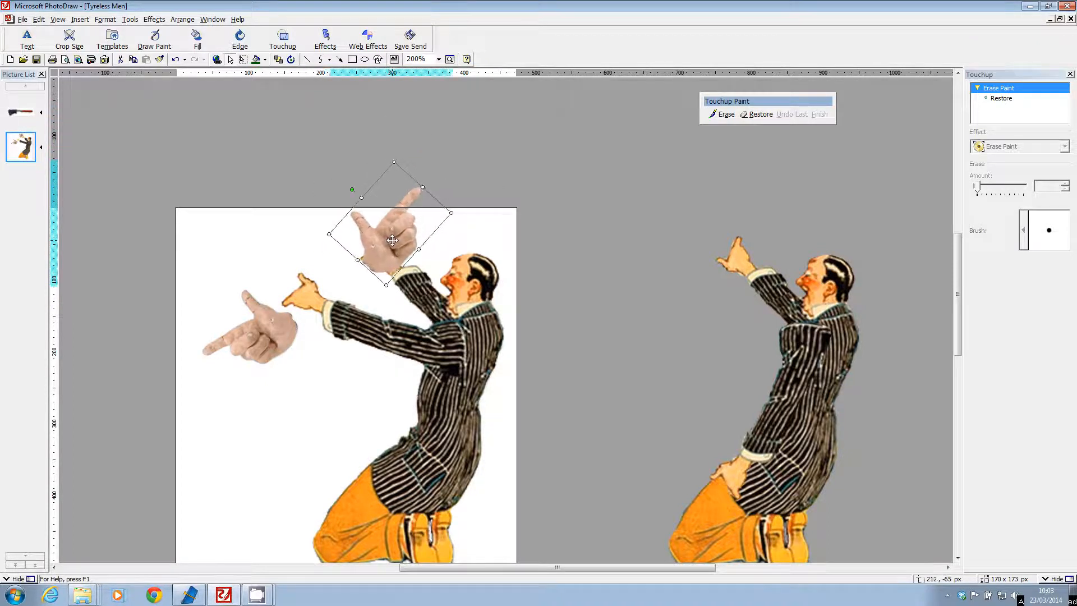
left_click_drag(273, 345, 296, 303)
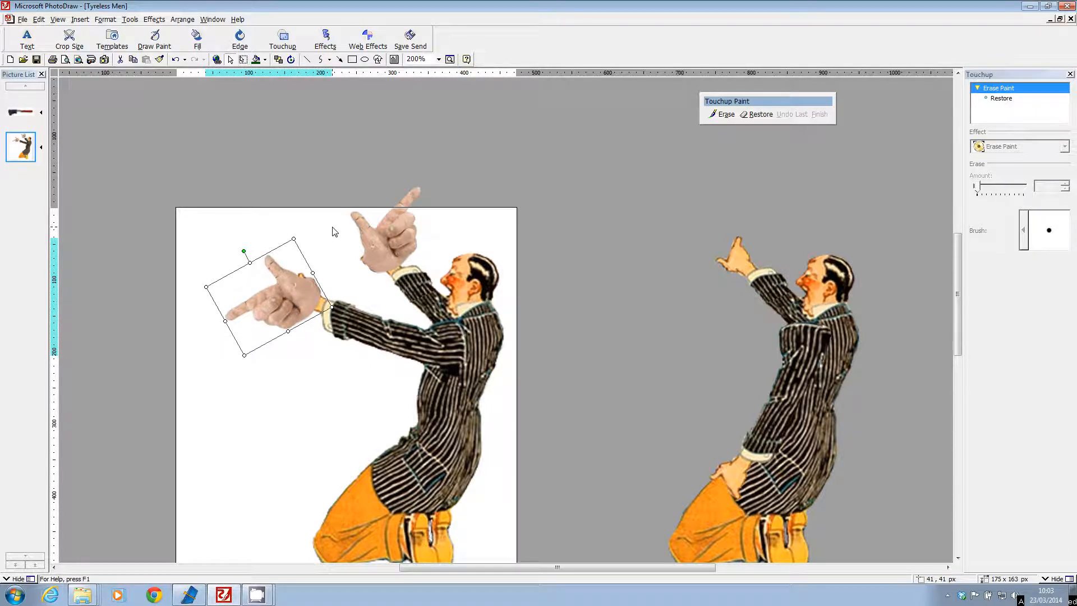
left_click_drag(362, 248, 389, 233)
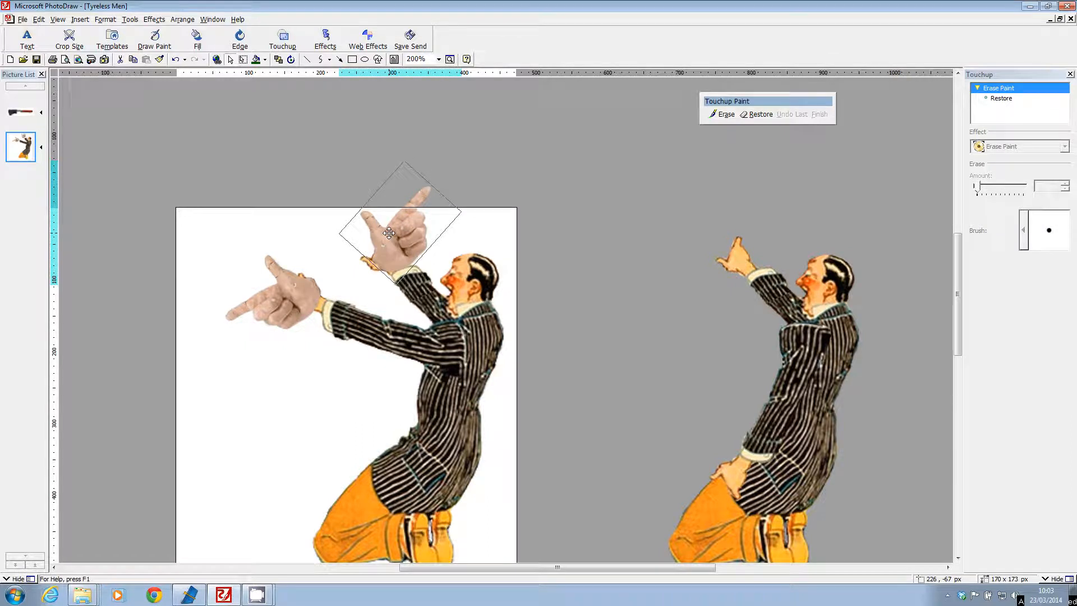
Move the left-pointing hand aside, rotate the other hand image until its index finger points up, and place it over the man's front hand.
left_click_drag(389, 233, 234, 257)
left_click_drag(291, 281, 226, 335)
left_click_drag(235, 257, 418, 233)
left_click_drag(360, 185, 260, 248)
left_click_drag(428, 212, 402, 219)
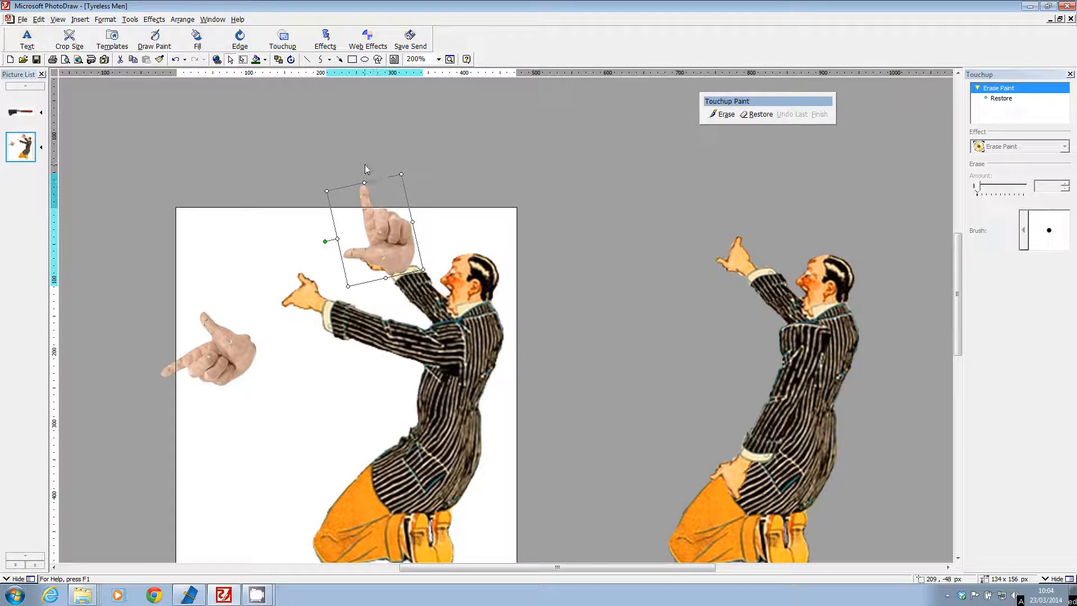
left_click_drag(384, 231, 305, 274)
Move the left-pointing hand image to the man's raised back hand and rotate it so the index finger points up.
left_click_drag(221, 348, 417, 215)
mouse_move(375, 175)
left_mouse_down()
mouse_move(488, 157)
mouse_move(527, 186)
left_mouse_up()
mouse_move(413, 230)
left_mouse_down()
mouse_move(392, 198)
mouse_move(432, 205)
mouse_move(390, 234)
left_mouse_up()
Rotate the front hand image counter-clockwise to follow the outstretched arm and align both hand images with the man's cuffs.
left_click_drag(318, 280, 305, 296)
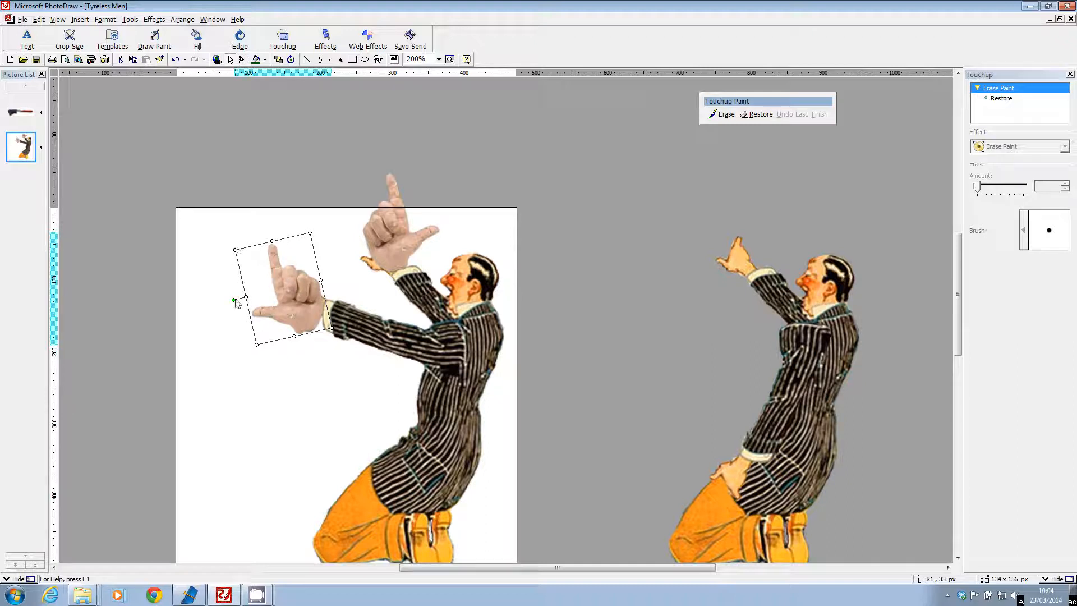
left_click_drag(233, 299, 237, 353)
mouse_move(306, 273)
left_mouse_down()
mouse_move(273, 287)
mouse_move(302, 279)
left_mouse_up()
mouse_move(403, 230)
left_mouse_down()
mouse_move(440, 161)
mouse_move(395, 203)
mouse_move(391, 226)
mouse_move(403, 225)
left_mouse_up()
Shrink the front hand image to about 110 x 104 px, tilt it slightly and fit it over the man's front hand.
left_click_drag(323, 281, 263, 316)
left_click_drag(211, 260, 224, 302)
left_click_drag(251, 337, 309, 290)
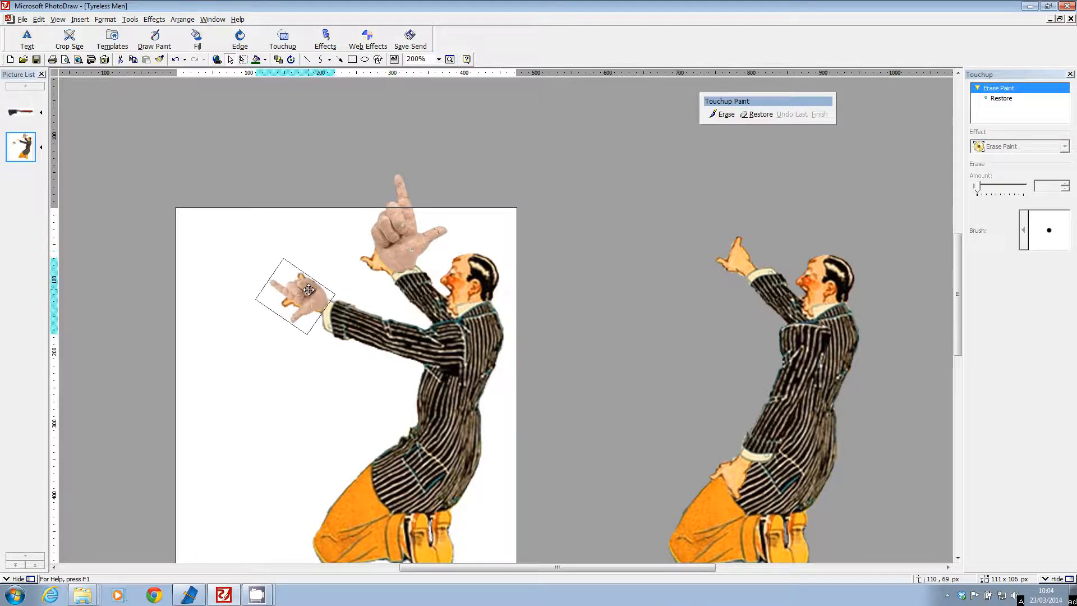
left_click_drag(272, 327, 274, 333)
left_click_drag(312, 289, 308, 288)
left_click(331, 233)
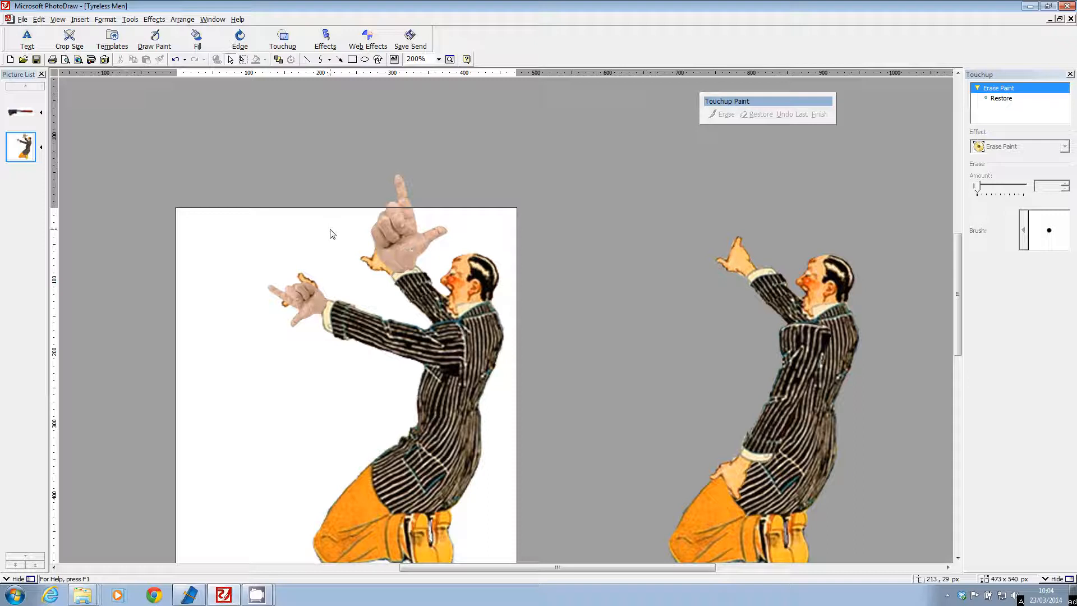
Bring the kneeling man's picture in front of both hand images.
left_click(367, 322)
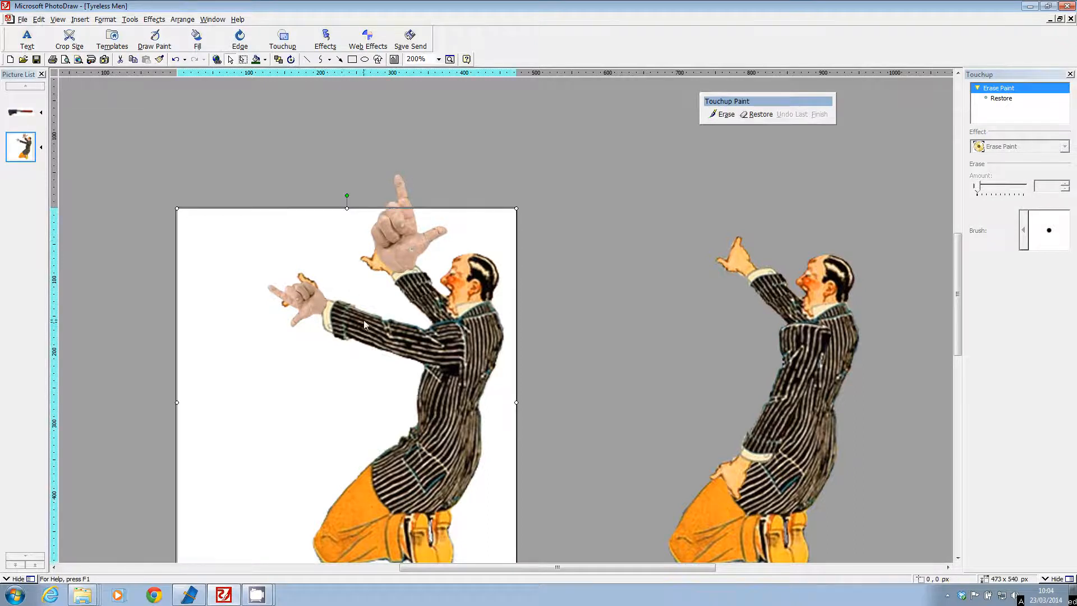
left_click(277, 60)
left_click(260, 89)
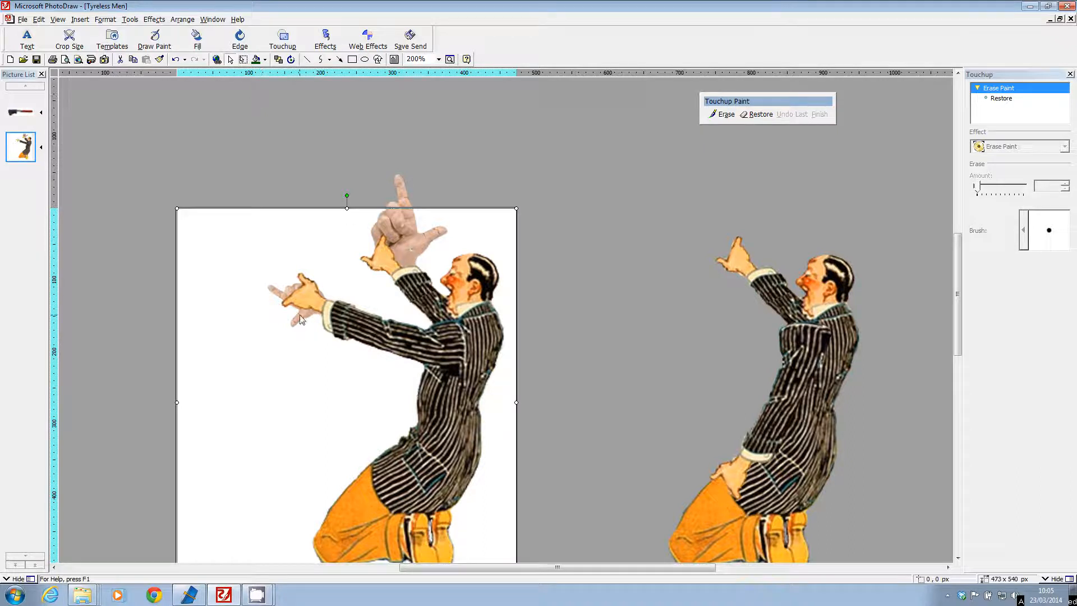
Bring the front hand image in front of the kneeling man's picture.
left_click(302, 325)
left_click(278, 59)
left_click(275, 79)
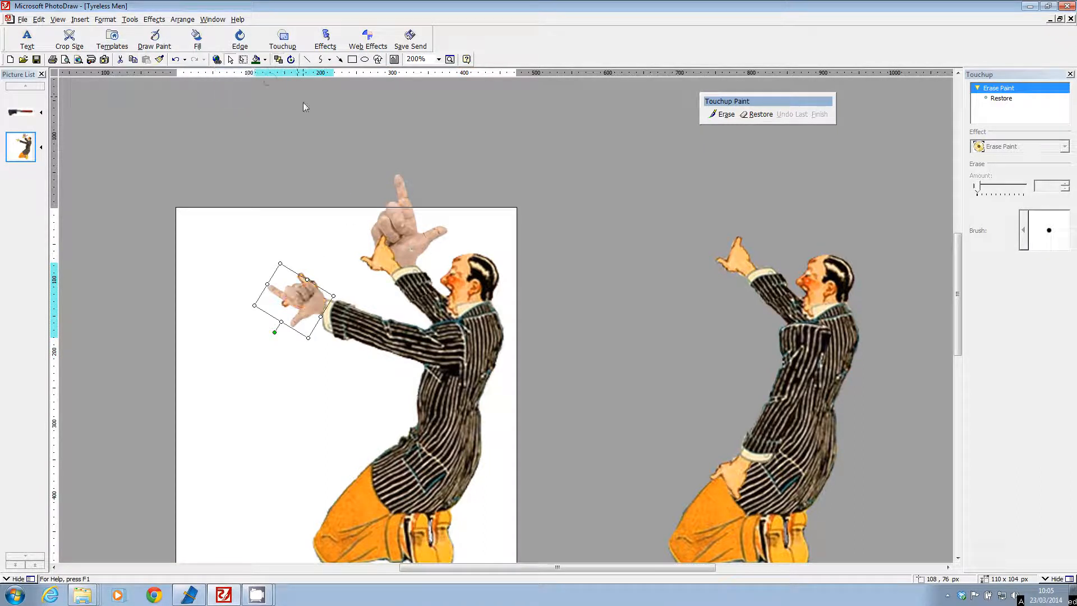
Shrink the back hand image to about 86 x 99 px and position it behind the man's raised back hand.
left_click(415, 238)
left_click_drag(417, 233, 404, 246)
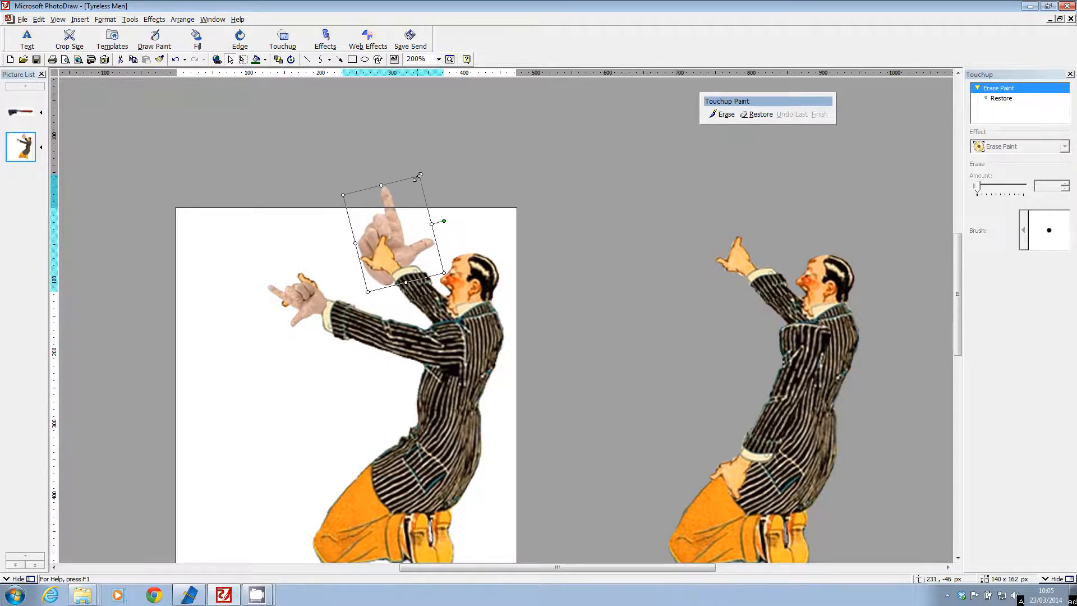
mouse_move(422, 177)
left_mouse_down()
mouse_move(399, 203)
mouse_move(402, 222)
mouse_move(386, 223)
left_mouse_up()
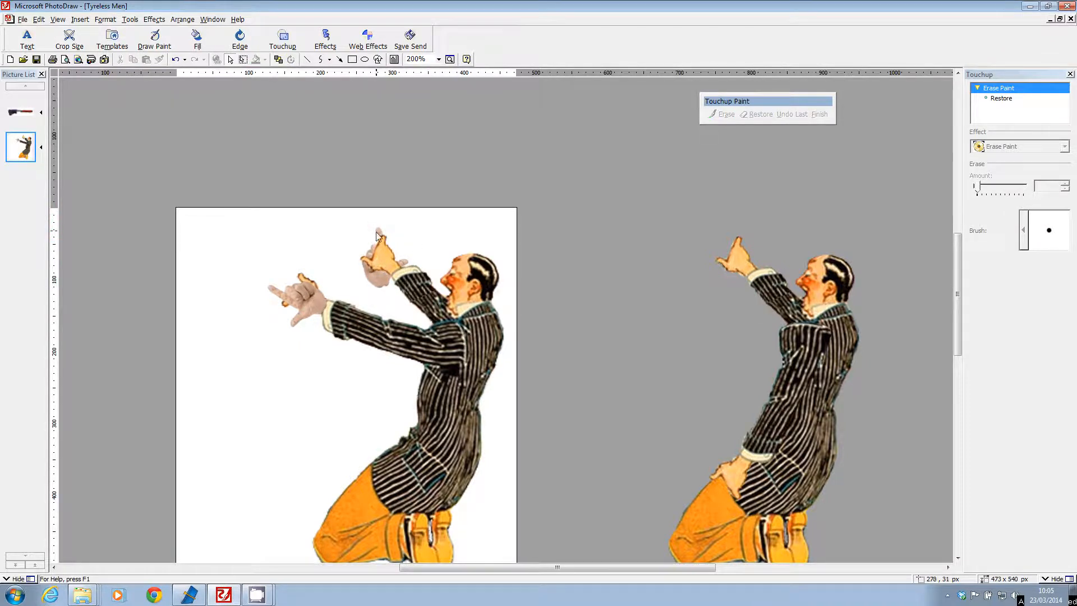
Shift the man's picture slightly down and left, and realign both hand images with his hands.
mouse_move(378, 272)
left_mouse_down()
mouse_move(380, 235)
mouse_move(373, 301)
mouse_move(373, 287)
left_mouse_up()
left_click_drag(384, 241, 396, 207)
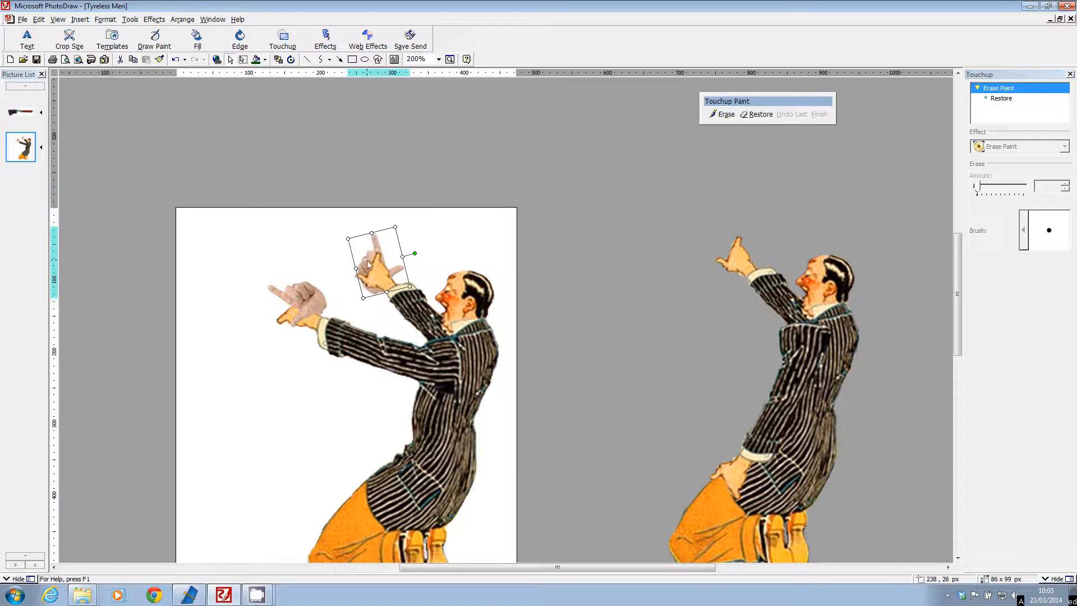
left_click_drag(317, 297, 312, 309)
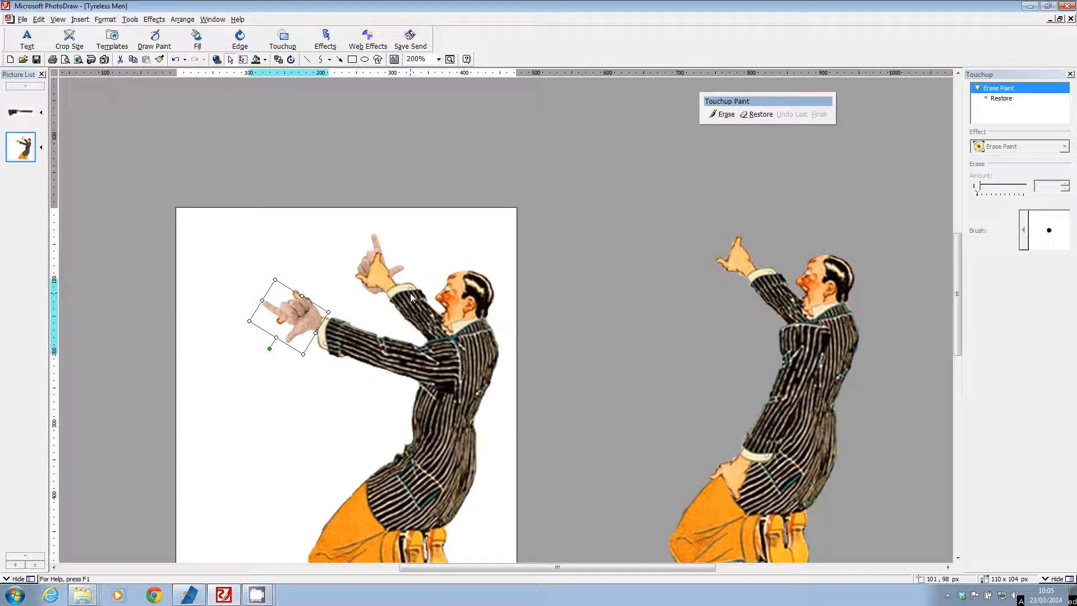
left_click_drag(400, 273, 404, 252)
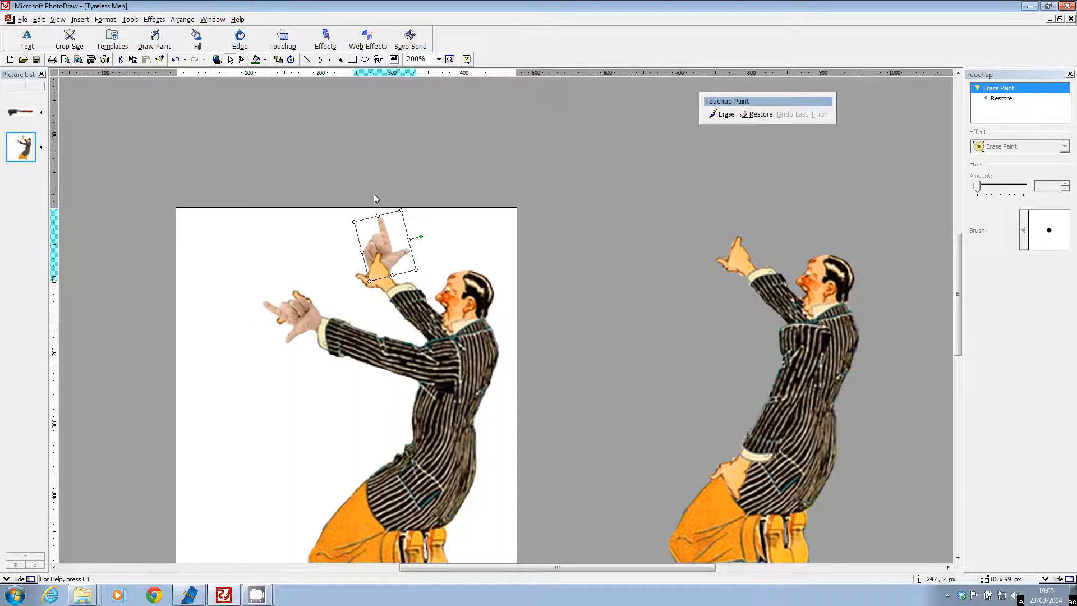
Bring the back hand image to the front and move both hand images clear of the man's drawn hands.
left_click(278, 59)
left_click(273, 79)
left_click_drag(384, 242, 402, 211)
left_click_drag(302, 305, 265, 255)
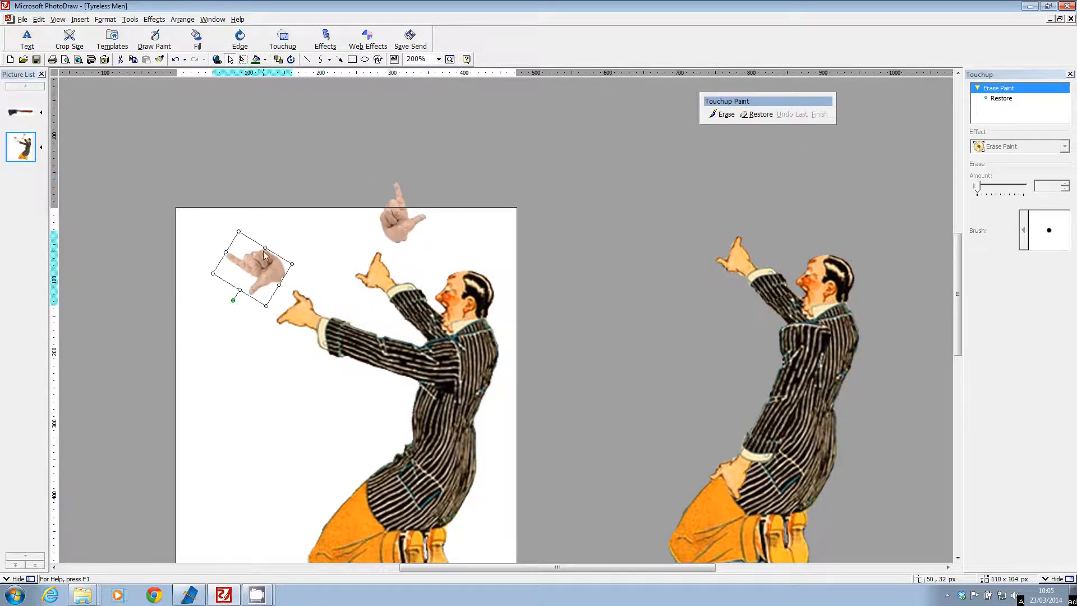
left_click(283, 38)
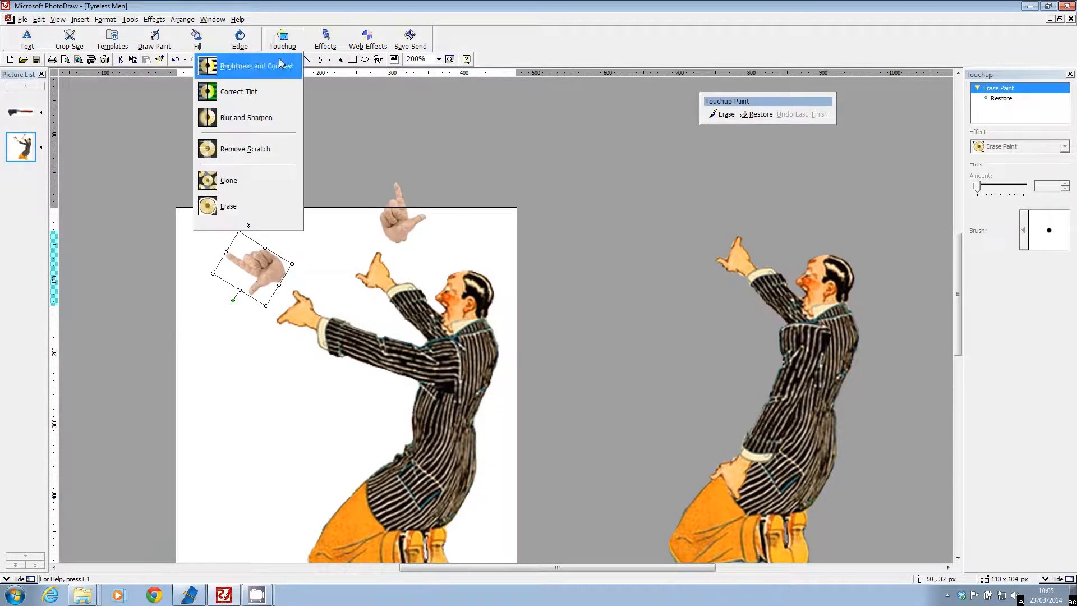
left_click(233, 206)
left_click(724, 114)
left_click(312, 287)
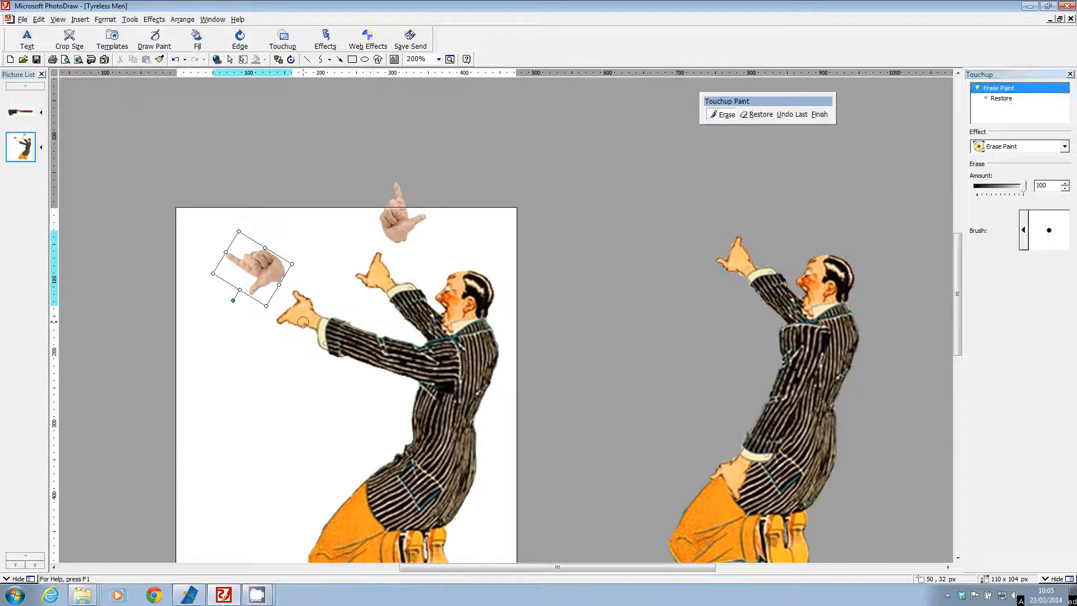
left_click(820, 114)
Move the spare copy of the kneeling man above the page further left, and reselect the man's picture on the page.
left_click(483, 292)
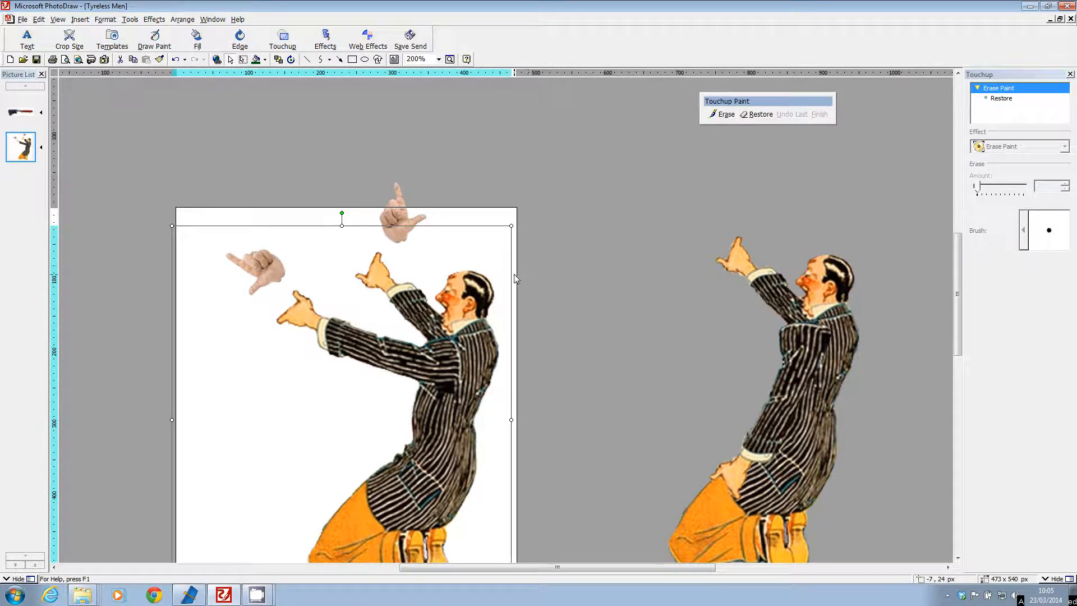
left_click_drag(959, 275, 955, 240)
left_click_drag(652, 116, 503, 137)
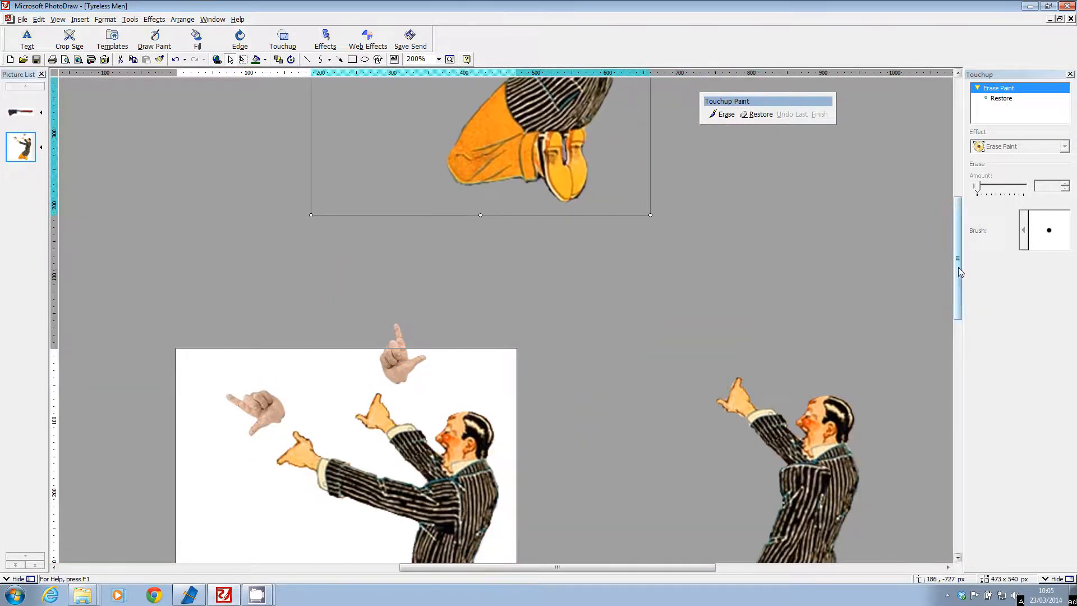
left_click_drag(958, 271, 958, 298)
left_click(383, 331)
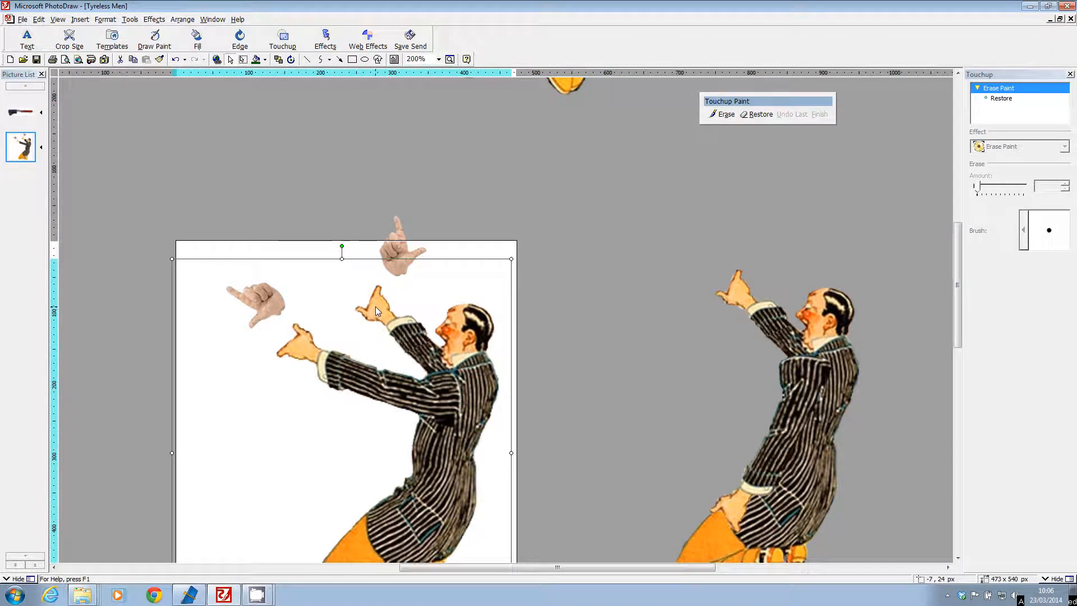
Move both hand images off the page and place a duplicate of the front hand beside its original.
left_click_drag(397, 282, 576, 260)
left_click_drag(265, 307, 427, 186)
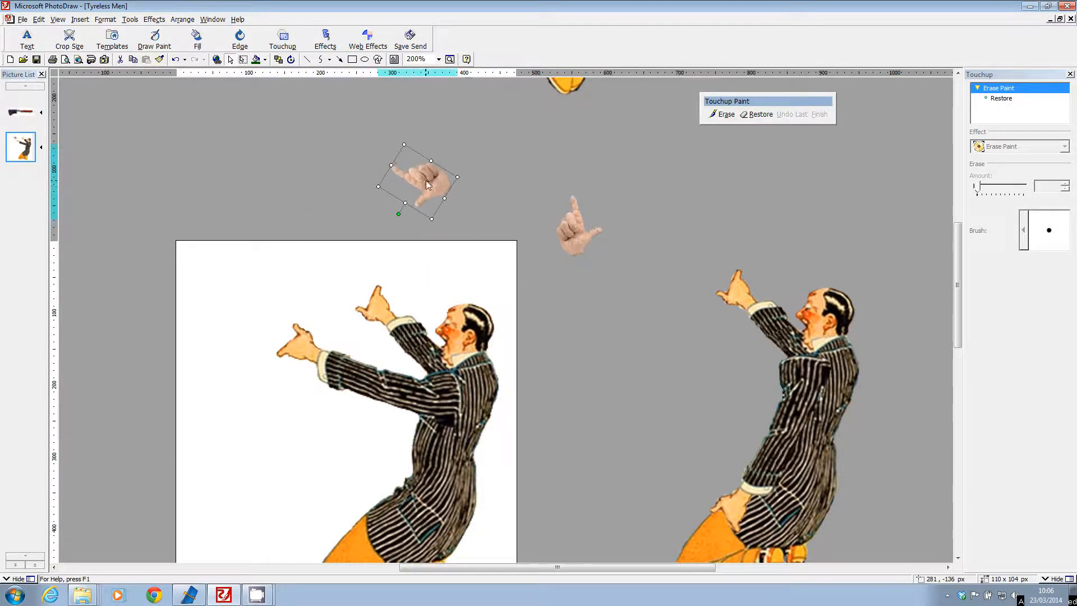
left_click(38, 19)
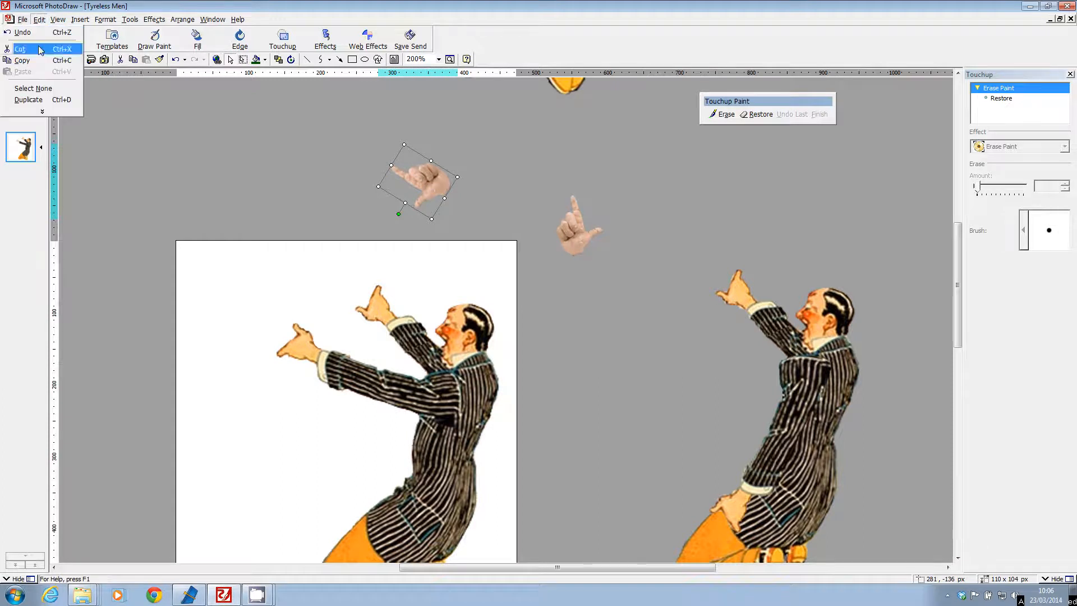
left_click(39, 101)
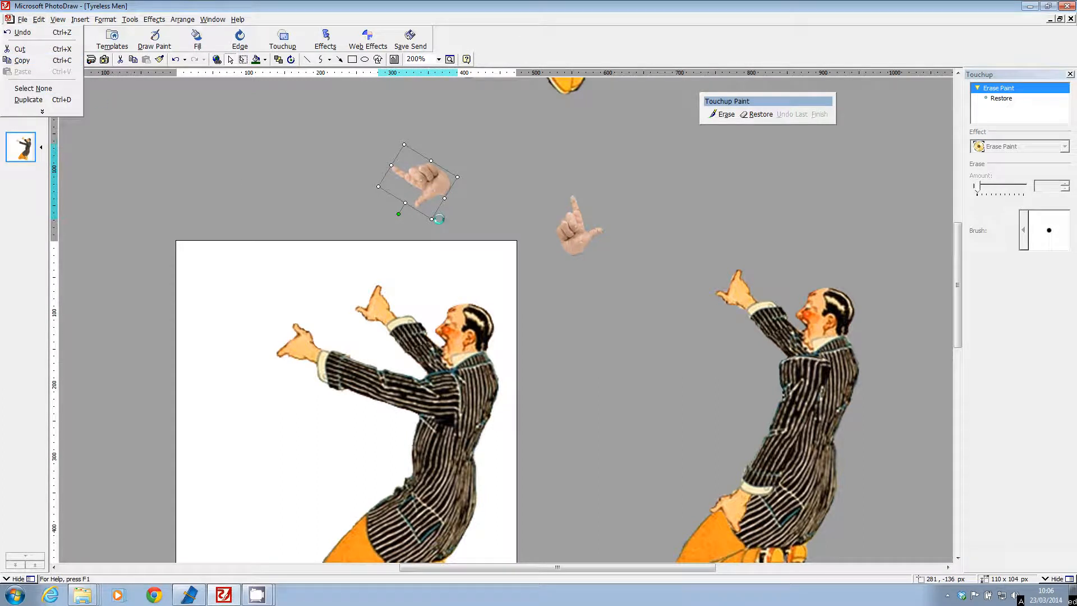
left_click_drag(426, 186, 319, 174)
Duplicate the back hand image and place the copy to the right of the original, above the second man.
left_click(578, 217)
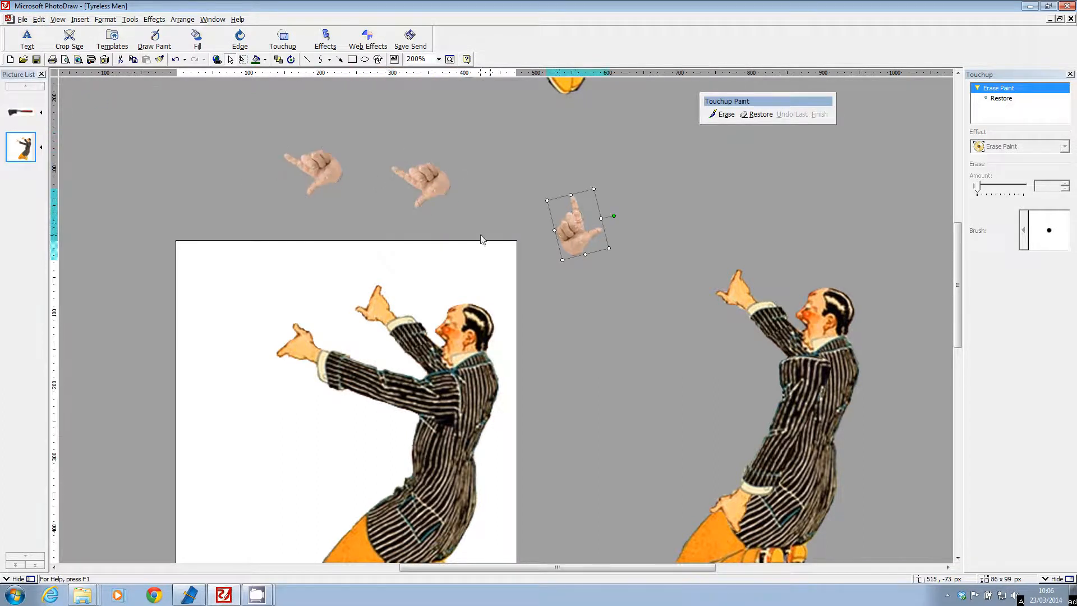
left_click(39, 19)
left_click(39, 101)
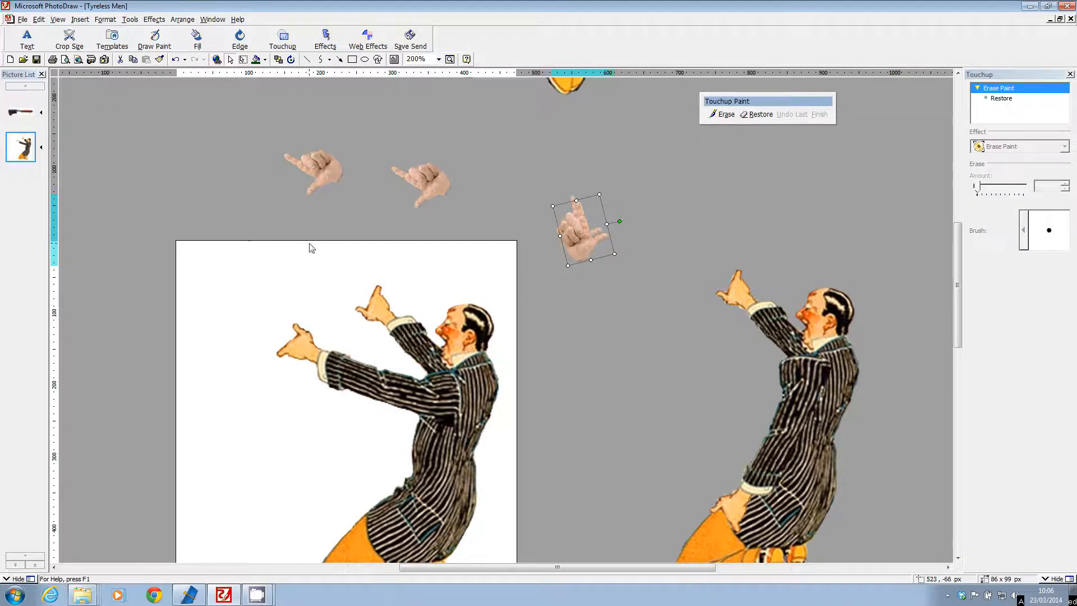
left_click_drag(585, 239, 686, 202)
Try to recolour the front hand copy with the Colorize effect, sampling the skin colour from the second man's raised hand.
left_click_drag(334, 168, 356, 185)
left_click(241, 50)
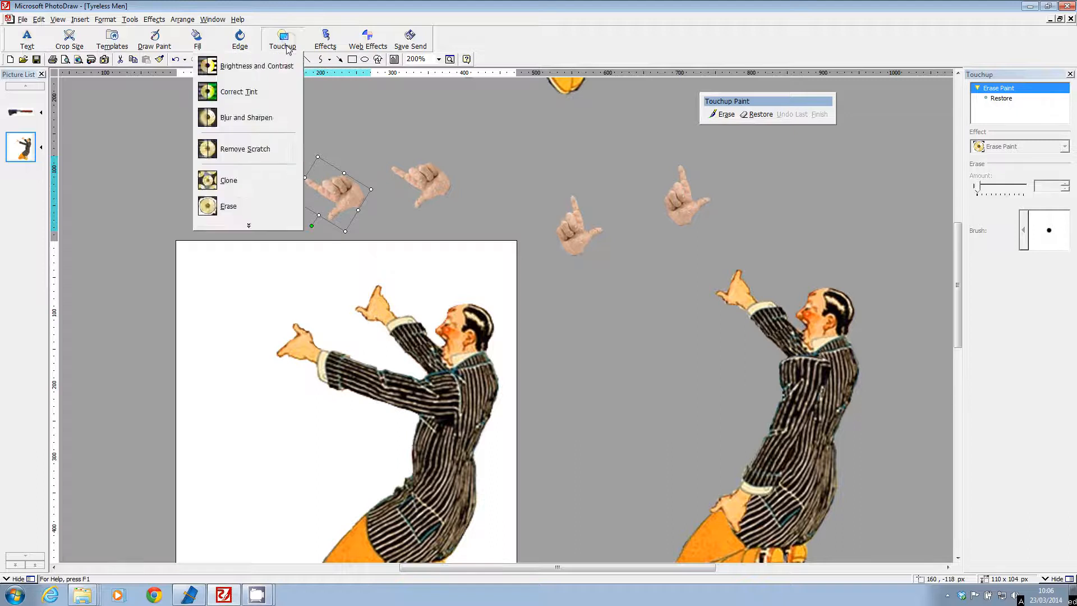
left_click(204, 51)
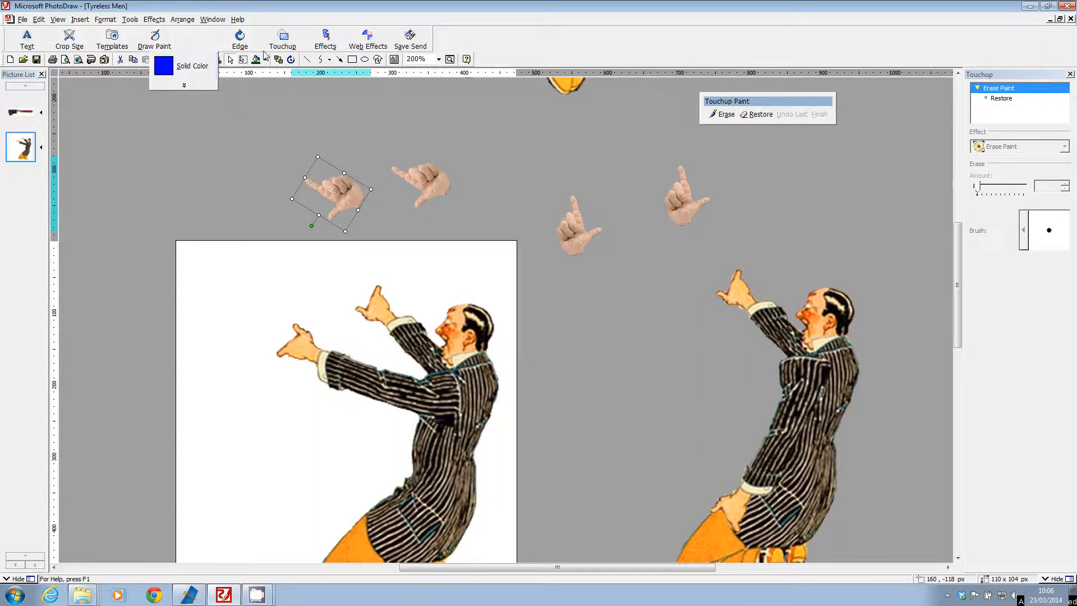
left_click(317, 45)
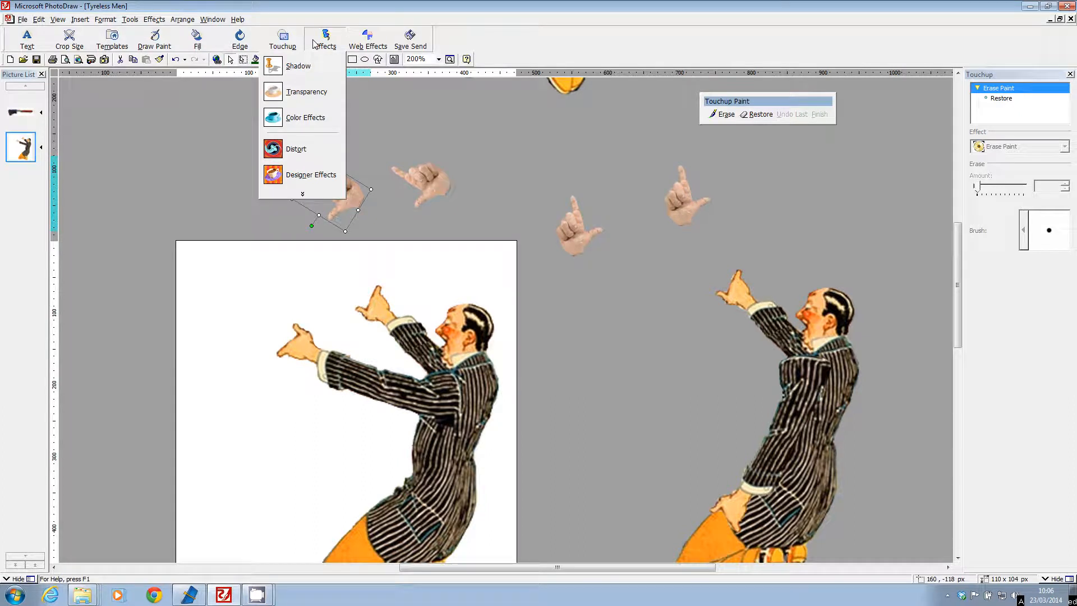
left_click(307, 118)
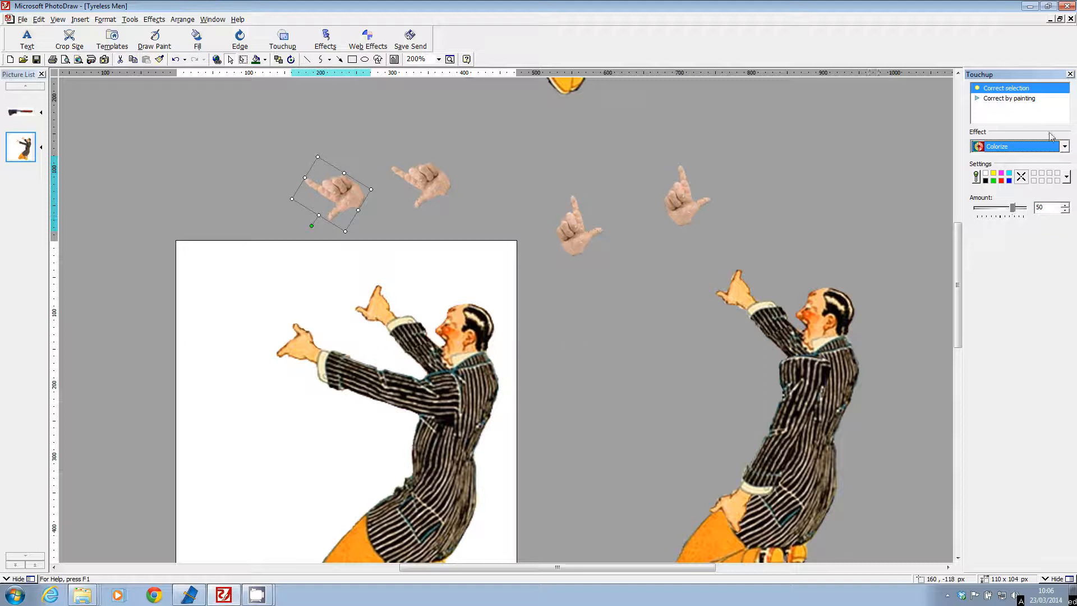
left_click(1065, 147)
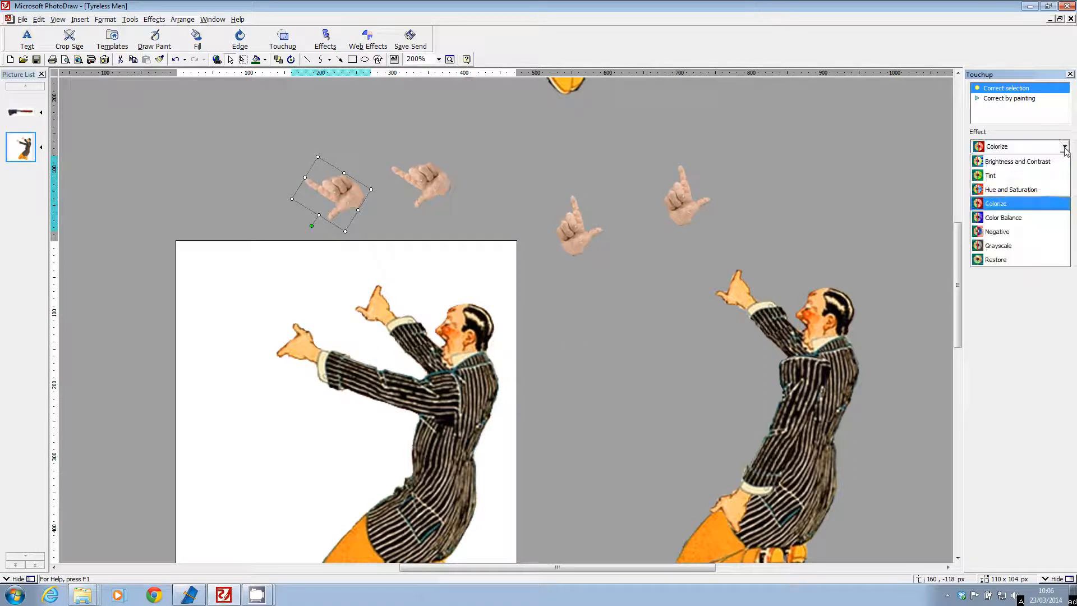
left_click(997, 205)
left_click(977, 178)
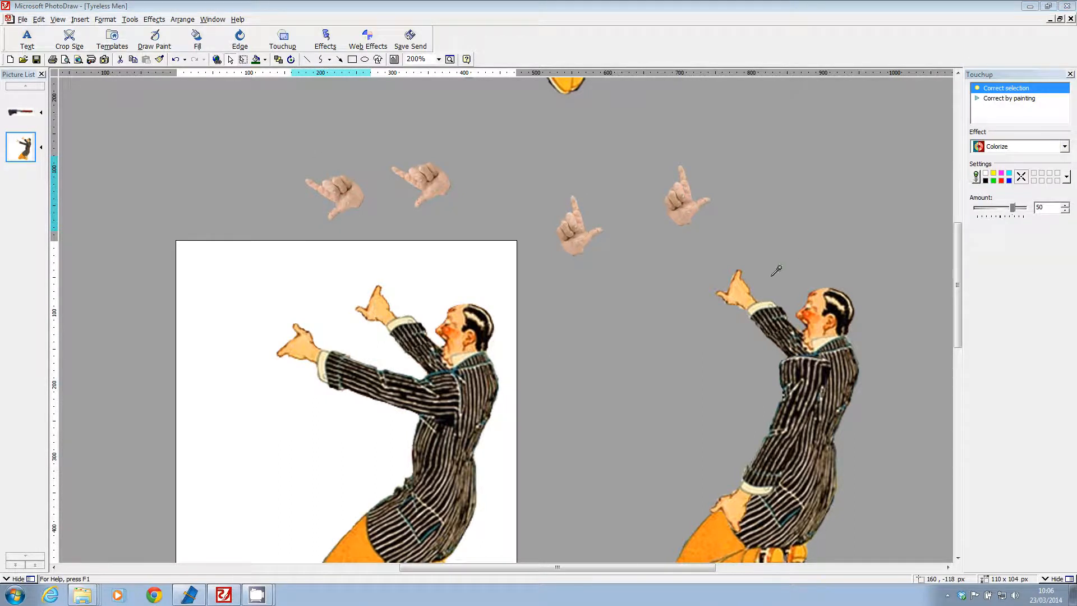
left_click(745, 295)
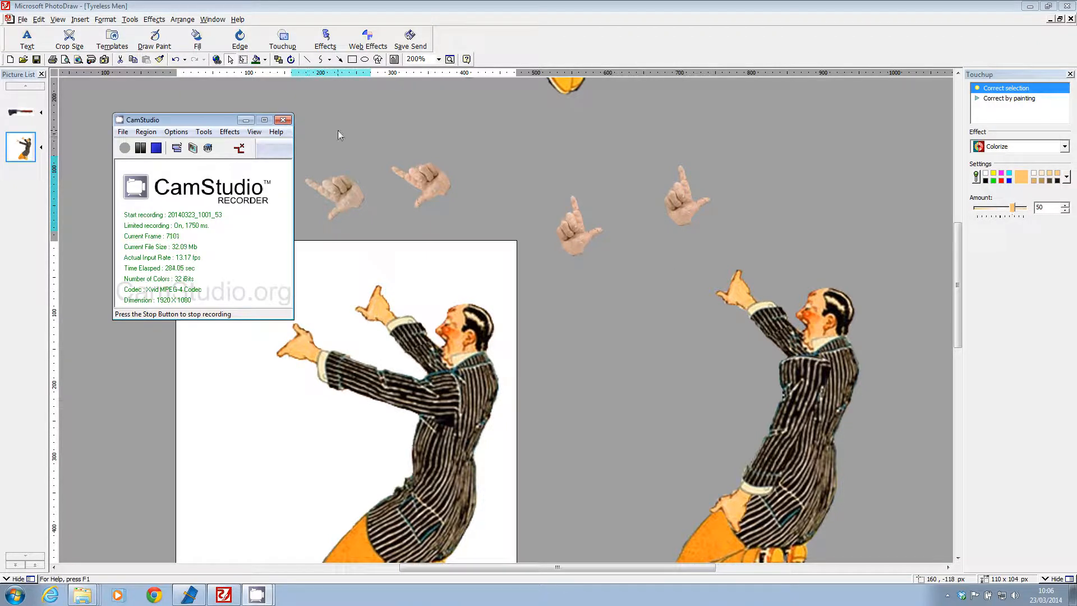
Undo the recolouring of the front hand copy and move it onto the page beside the man's drawn front hand.
left_click(435, 191)
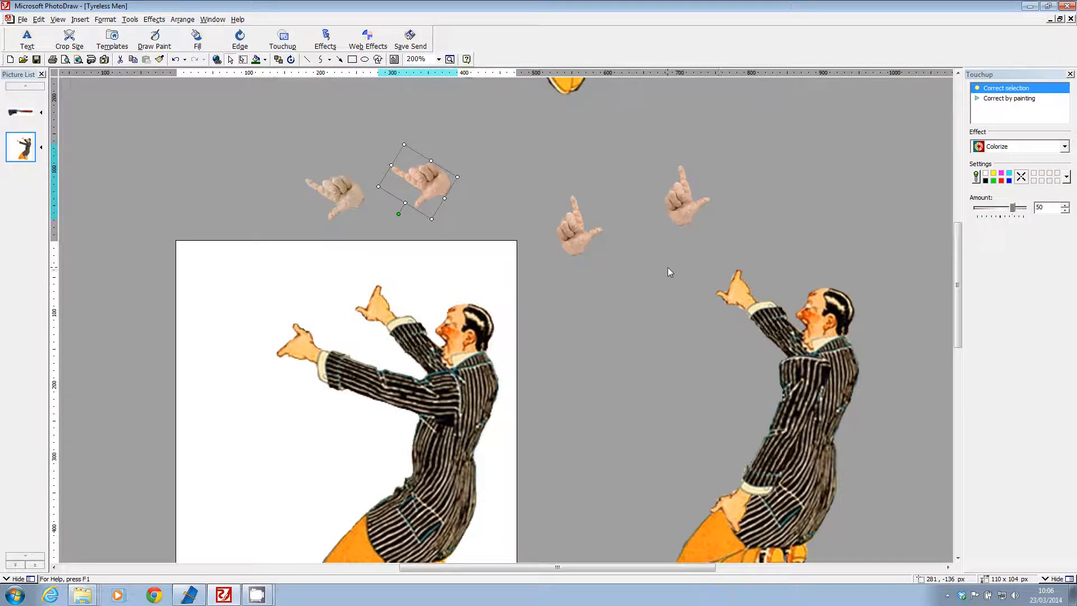
left_click(325, 185)
left_click(39, 19)
left_click(40, 32)
left_click_drag(351, 195, 275, 329)
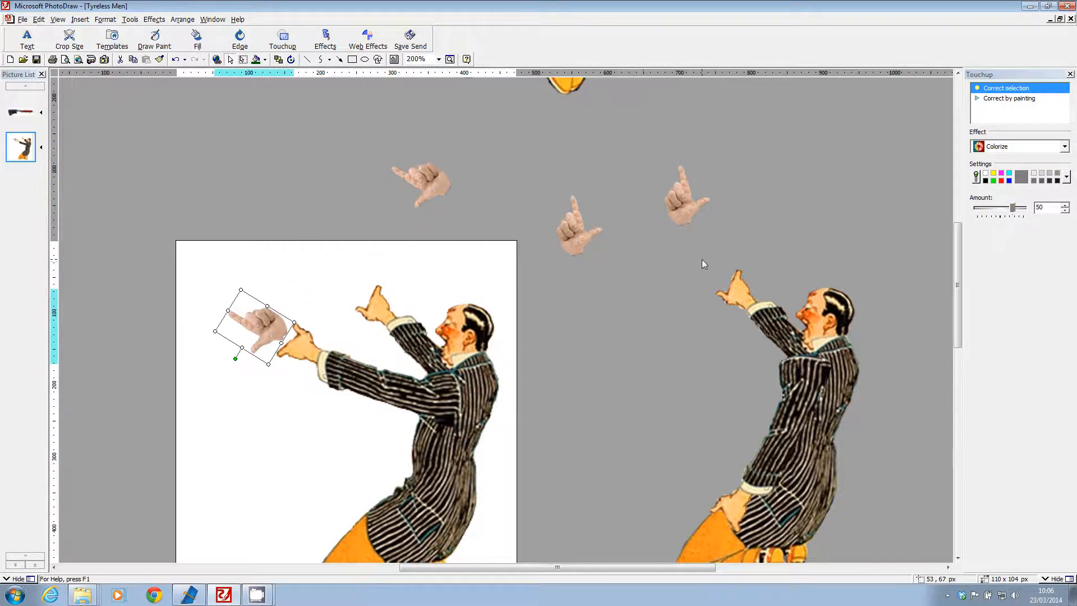
Try Colorize again on the front hand copy with the second man's hand colour, and shift the copy slightly up.
left_click(976, 178)
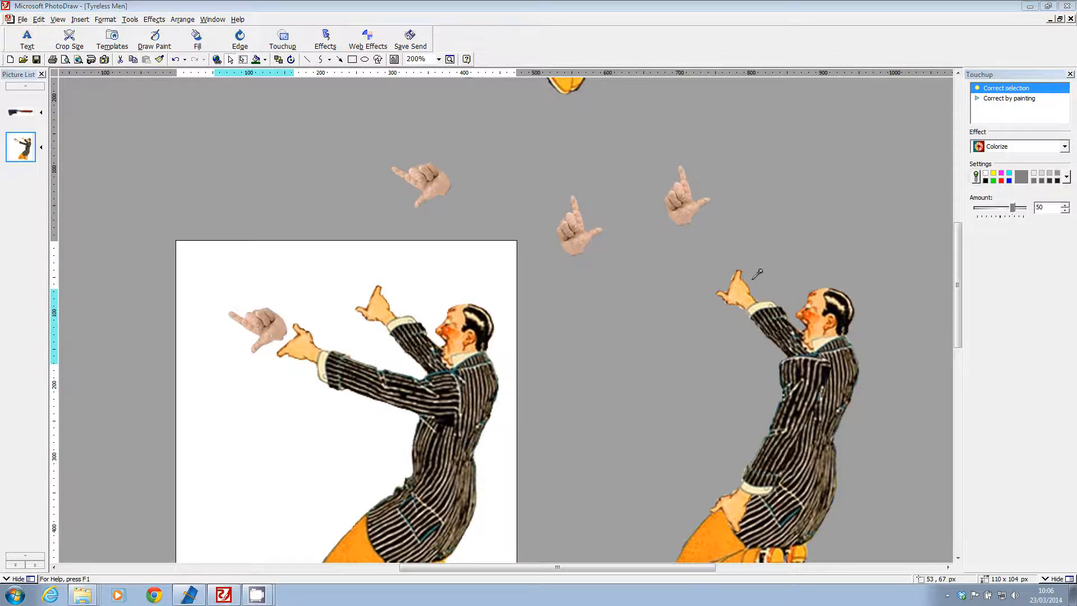
left_click(745, 291)
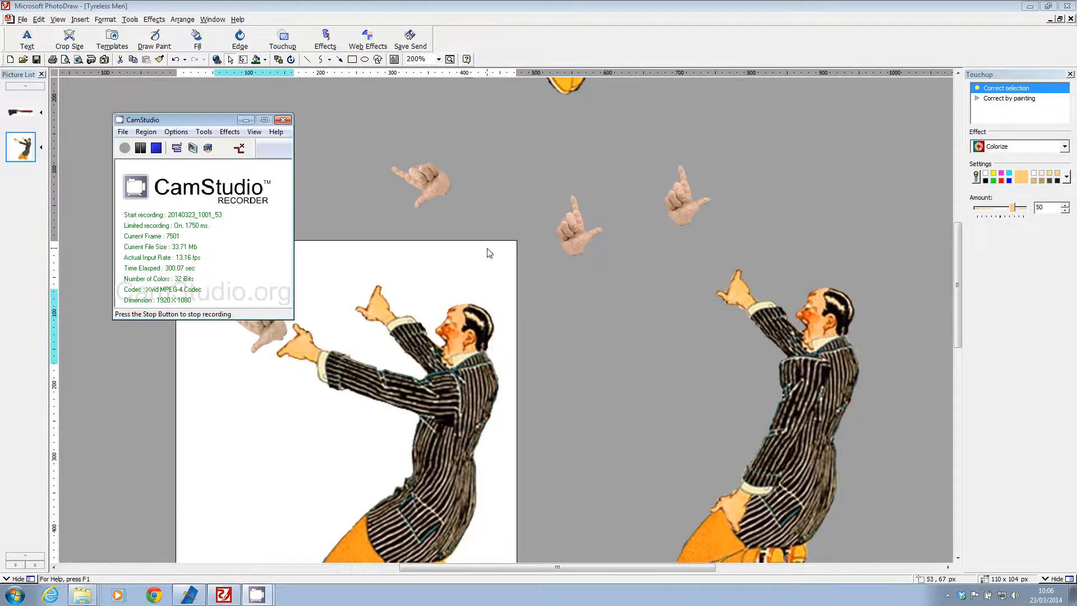
left_click(311, 150)
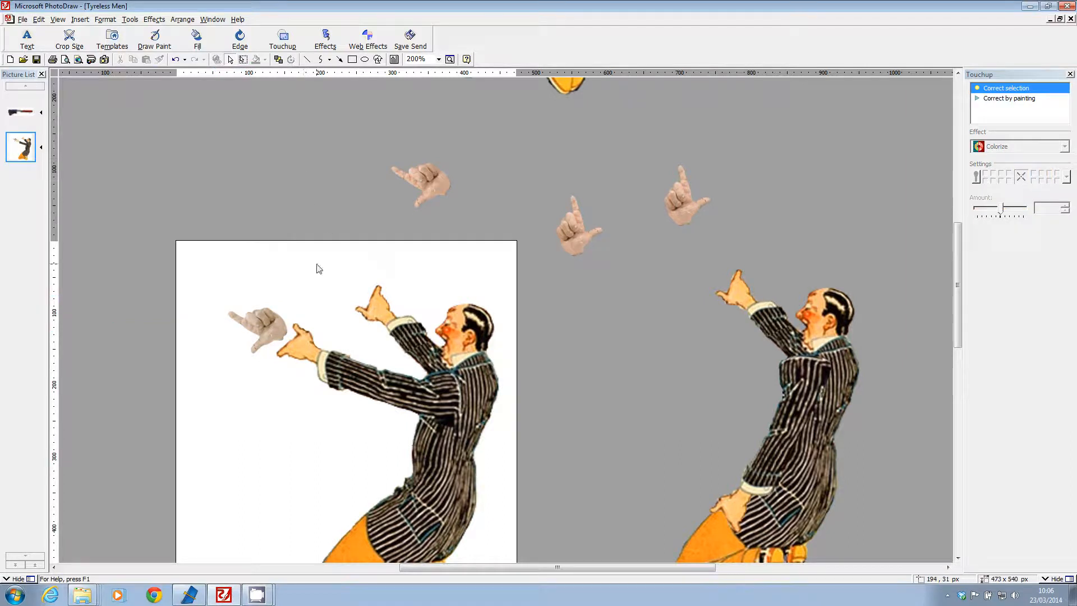
left_click_drag(274, 318, 298, 278)
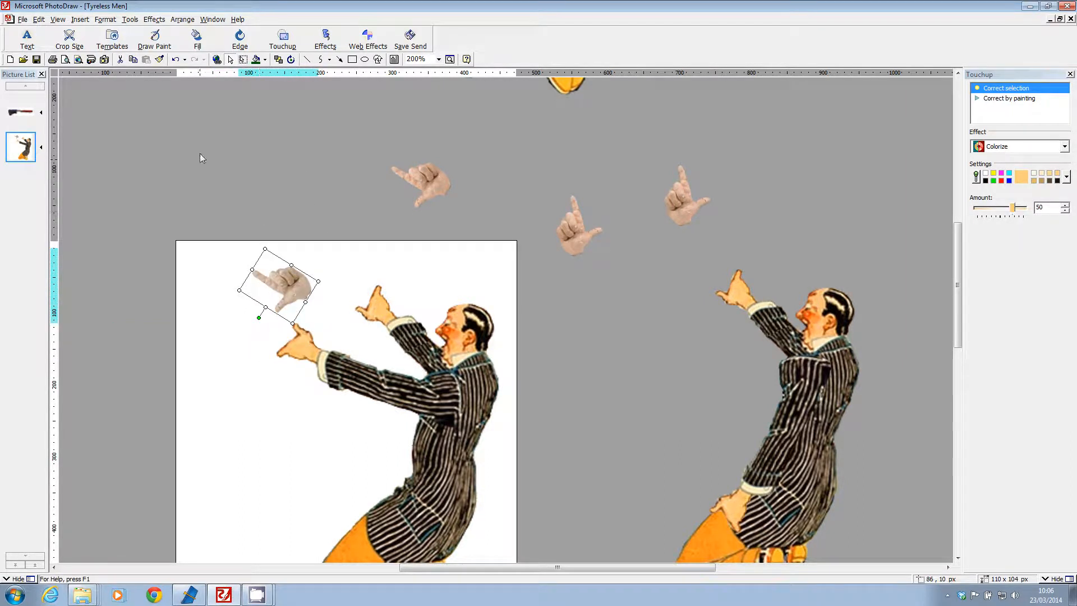
Undo the last move of the recoloured front hand copy, pull the copy off the page and delete it.
left_click(37, 19)
left_click(33, 29)
left_click_drag(268, 314, 279, 204)
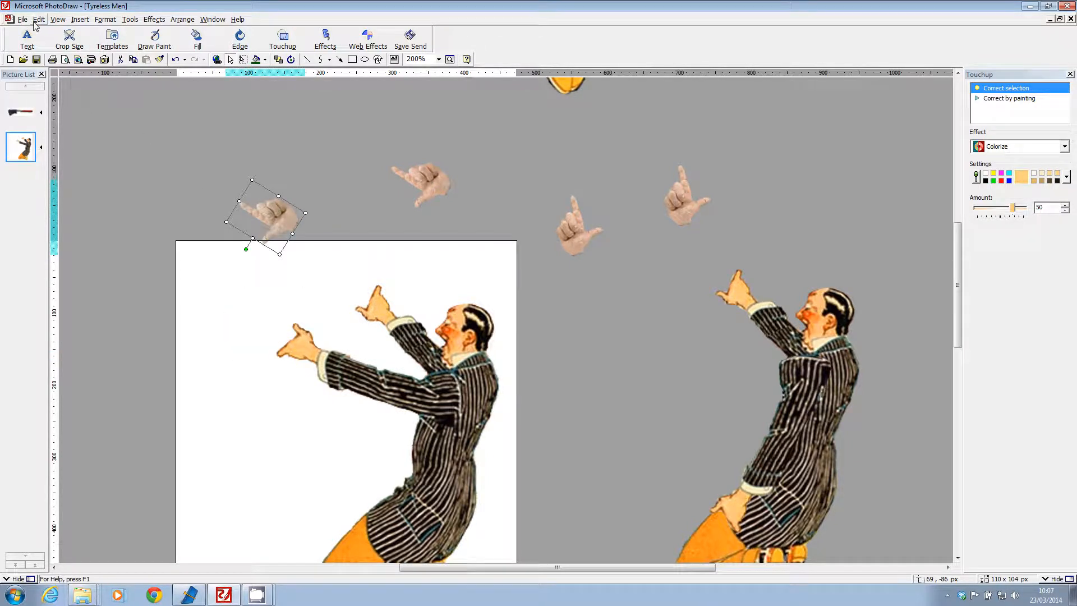
key("Delete")
Duplicate the original front hand image again and place the copy at the page's upper edge, above the man's front hand.
left_click(435, 177)
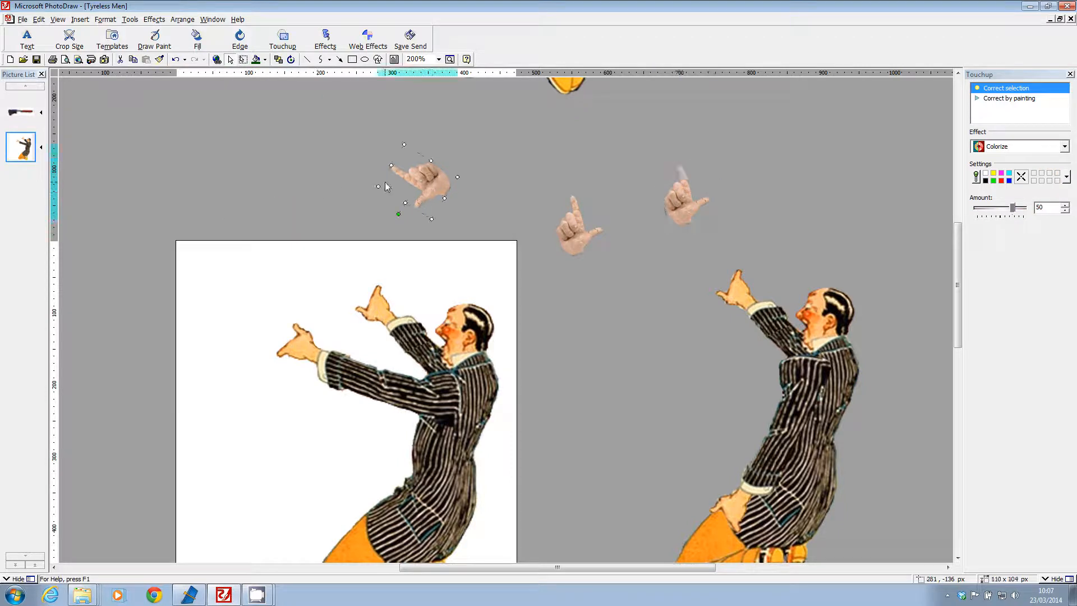
left_click(39, 19)
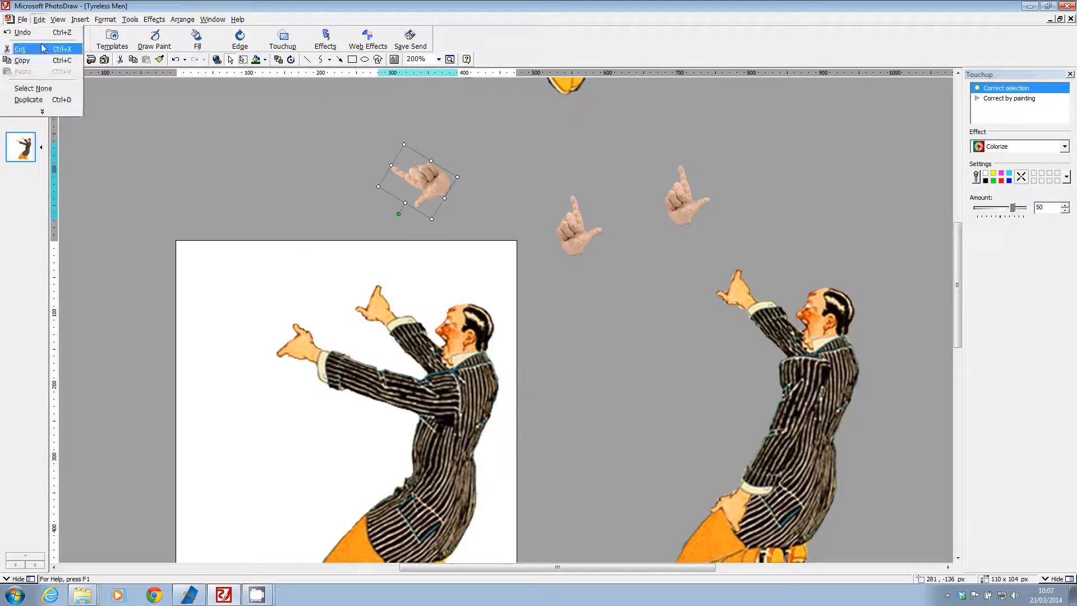
left_click(44, 99)
left_click_drag(456, 192, 306, 223)
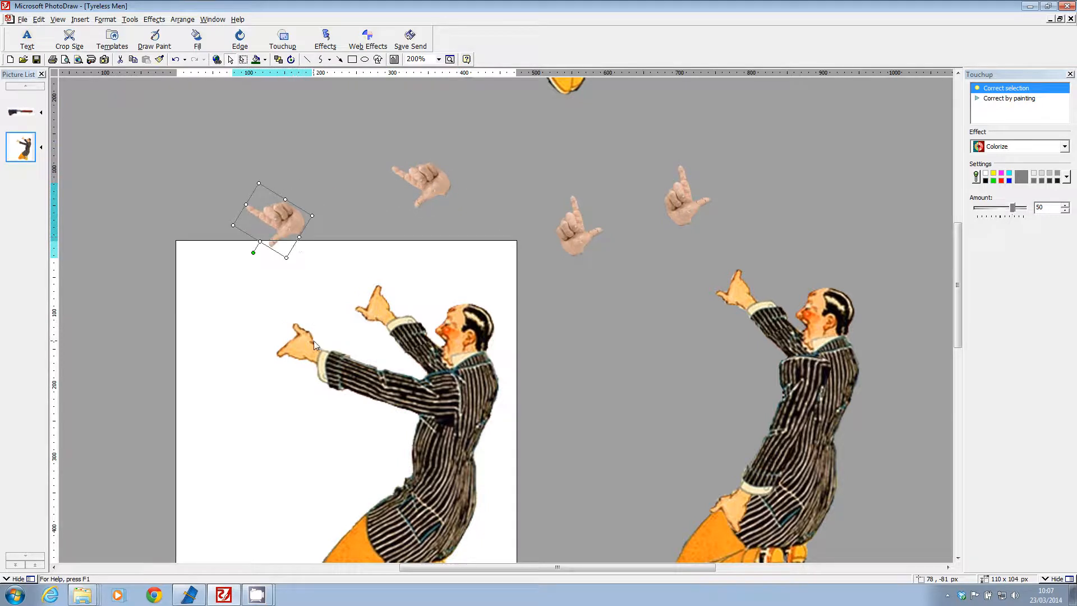
Erase both drawn hands of the kneeling man on the page with a larger brush and finish the erasing.
left_click(313, 342)
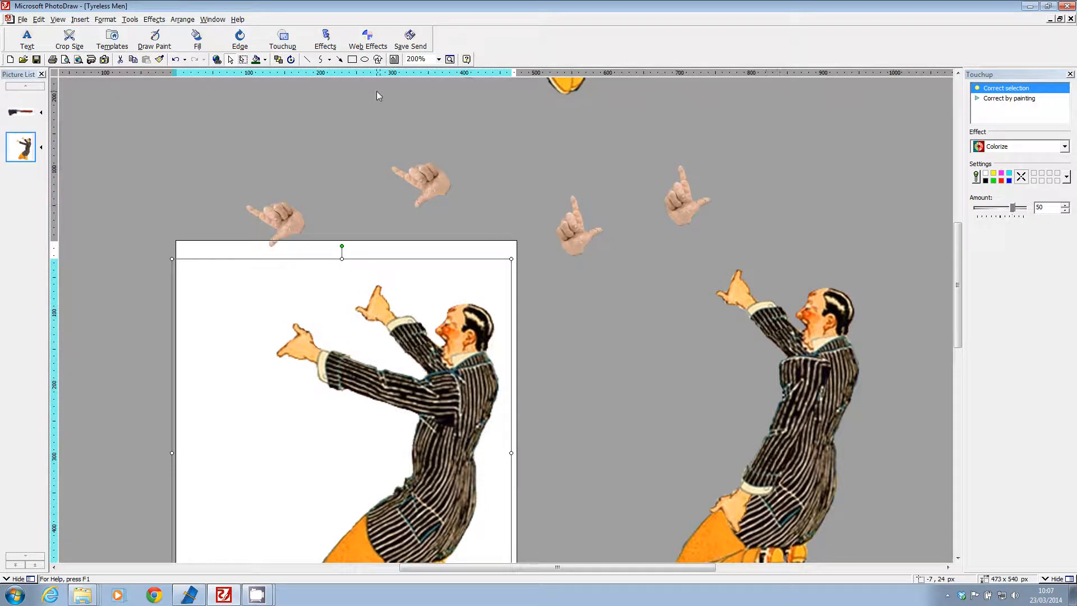
left_click(282, 37)
left_click(209, 206)
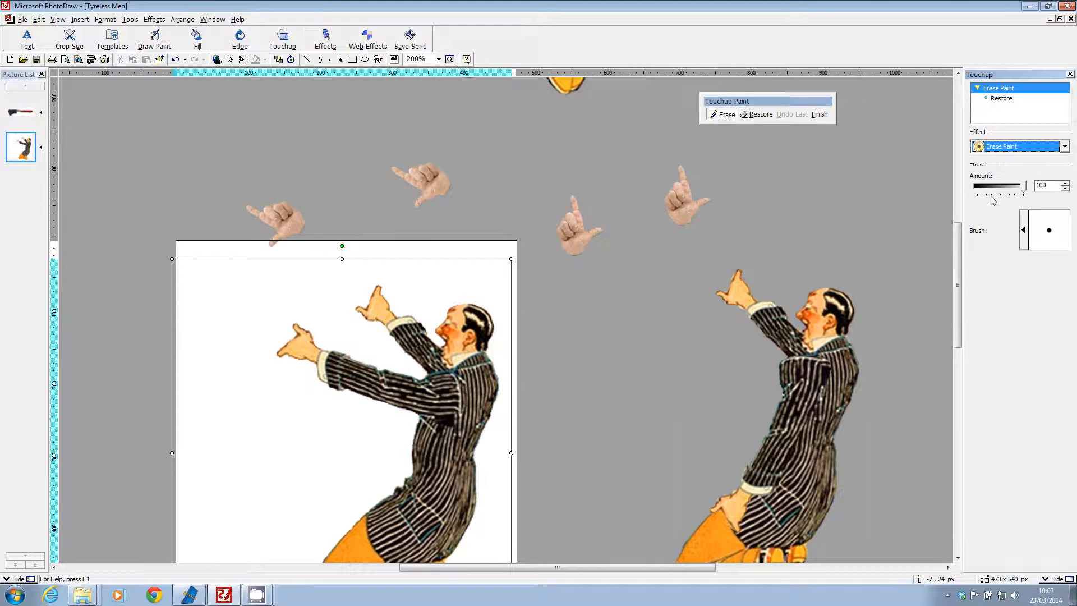
left_click(1024, 230)
left_click(986, 186)
mouse_move(295, 340)
left_mouse_down()
mouse_move(279, 354)
mouse_move(317, 311)
mouse_move(372, 281)
mouse_move(352, 299)
mouse_move(382, 291)
mouse_move(361, 310)
mouse_move(385, 291)
mouse_move(363, 313)
mouse_move(390, 295)
left_mouse_up()
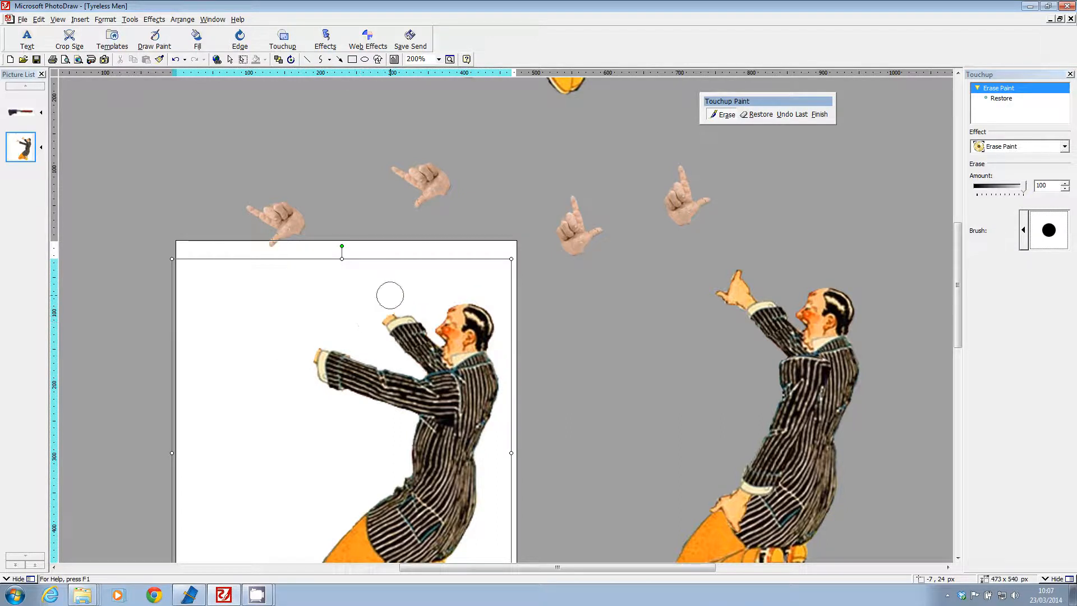
left_click(819, 114)
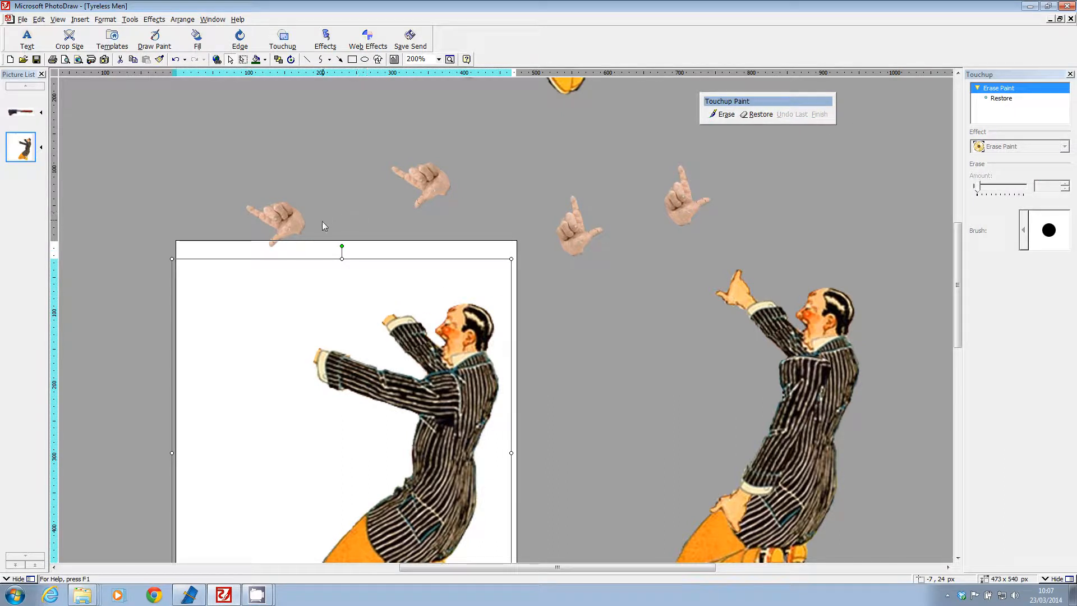
Position the front hand copy just off the man's front sleeve and the back hand copy above his back sleeve.
left_click_drag(292, 221, 313, 351)
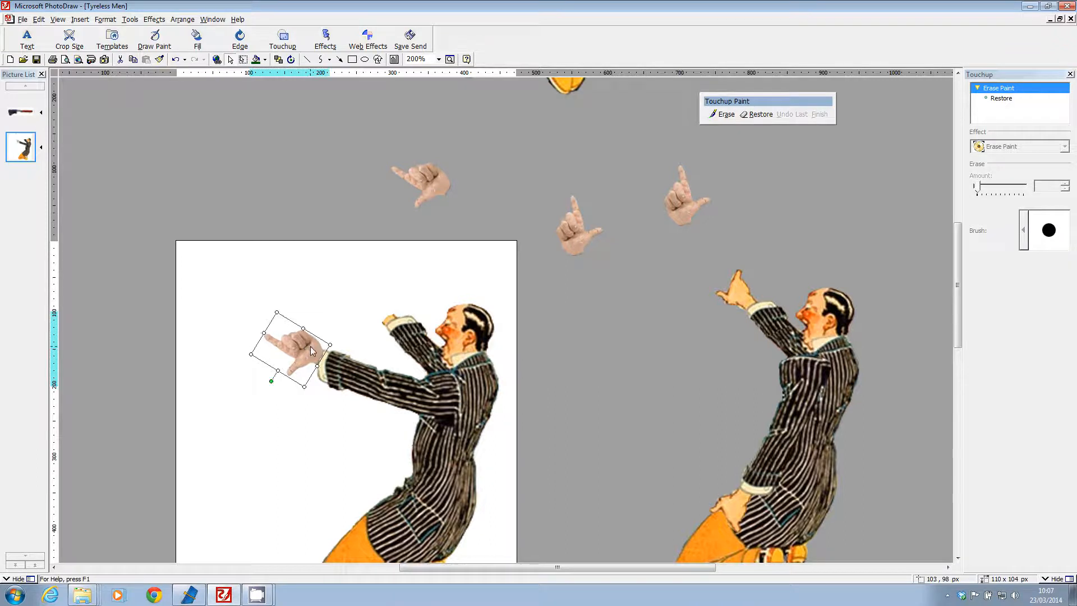
left_click_drag(688, 196, 378, 257)
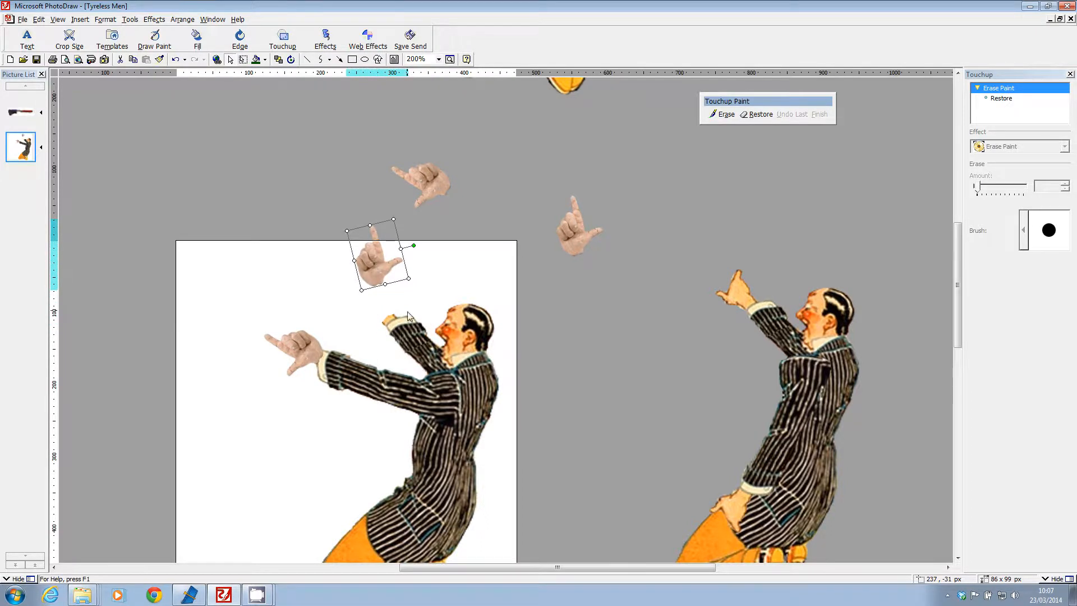
left_click(405, 329)
left_click_drag(306, 350, 282, 325)
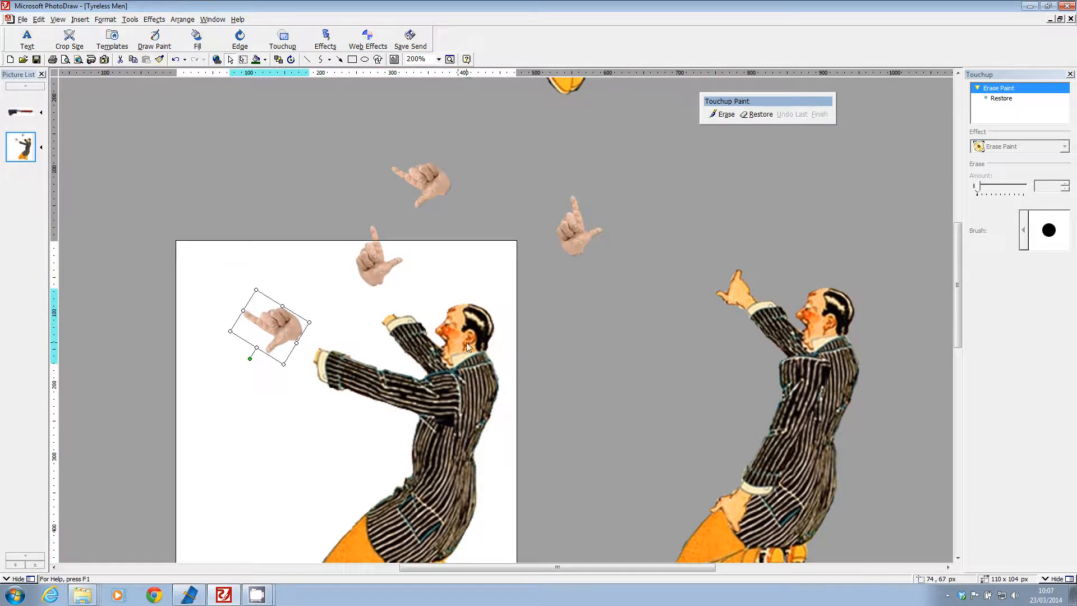
Erase the leftover skin stubs at both of the man's cuffs with a smaller brush and finish the erasing.
left_click(439, 59)
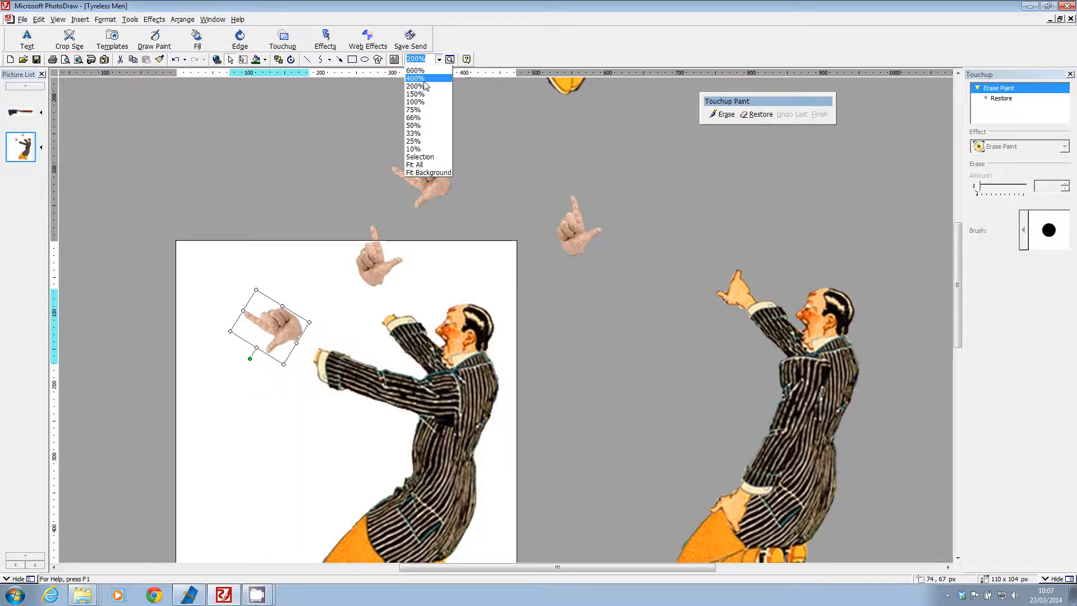
left_click(415, 78)
left_click_drag(526, 568, 497, 569)
left_click(723, 114)
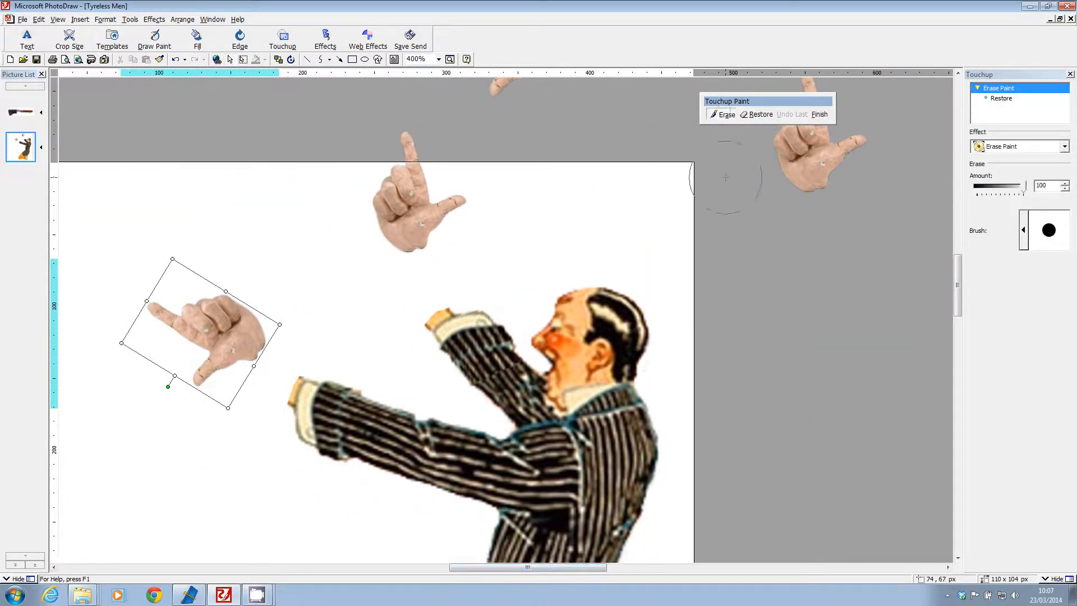
left_click(1024, 232)
left_click(867, 189)
left_click_drag(421, 311, 445, 301)
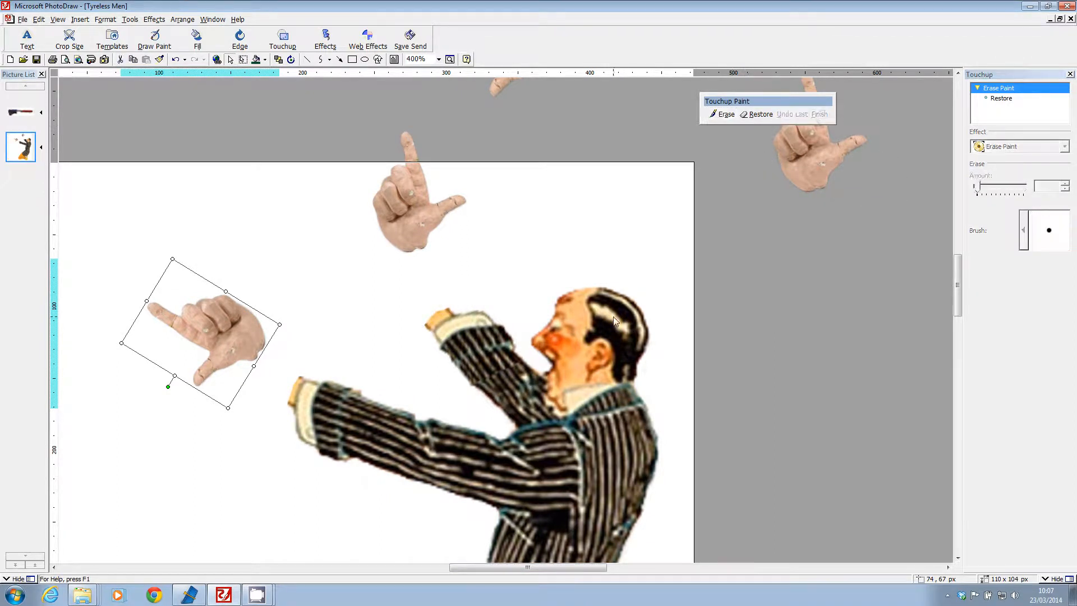
left_click(792, 114)
mouse_move(433, 301)
left_mouse_down()
mouse_move(452, 305)
mouse_move(420, 327)
left_mouse_up()
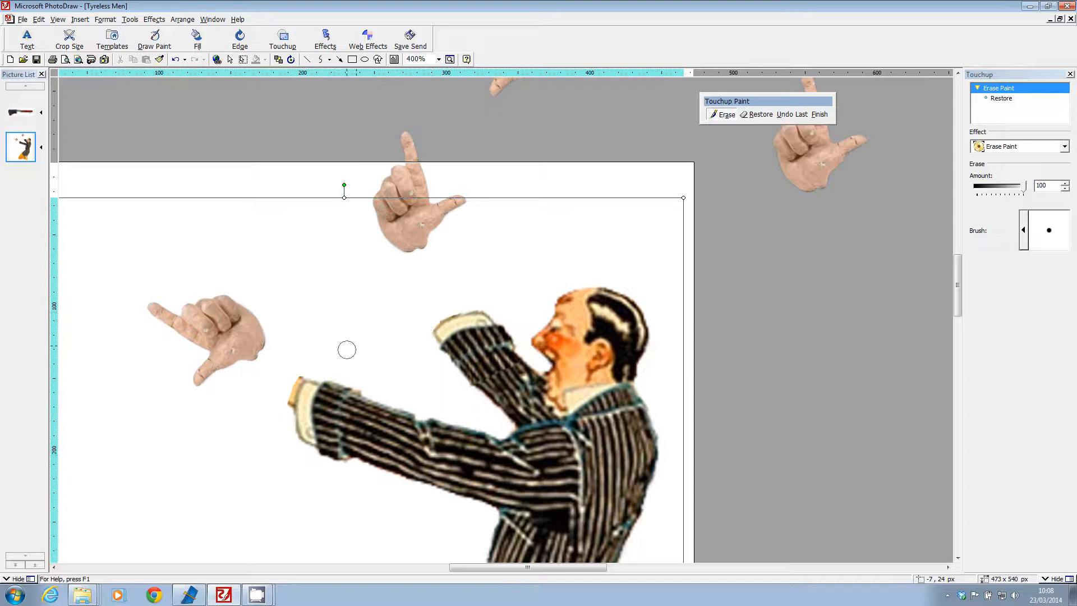
mouse_move(288, 373)
left_mouse_down()
mouse_move(296, 368)
mouse_move(283, 411)
mouse_move(282, 400)
left_mouse_up()
left_click(819, 114)
Move the two hand copies against the man's cuffs and send both behind his sleeves.
left_click_drag(413, 207, 460, 281)
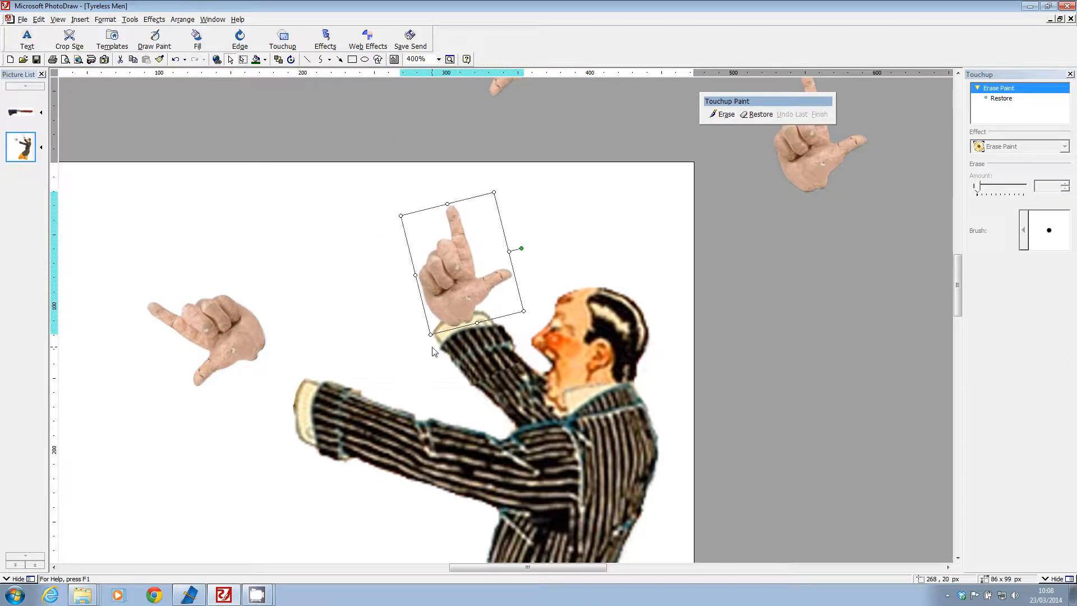
left_click_drag(241, 331, 282, 387)
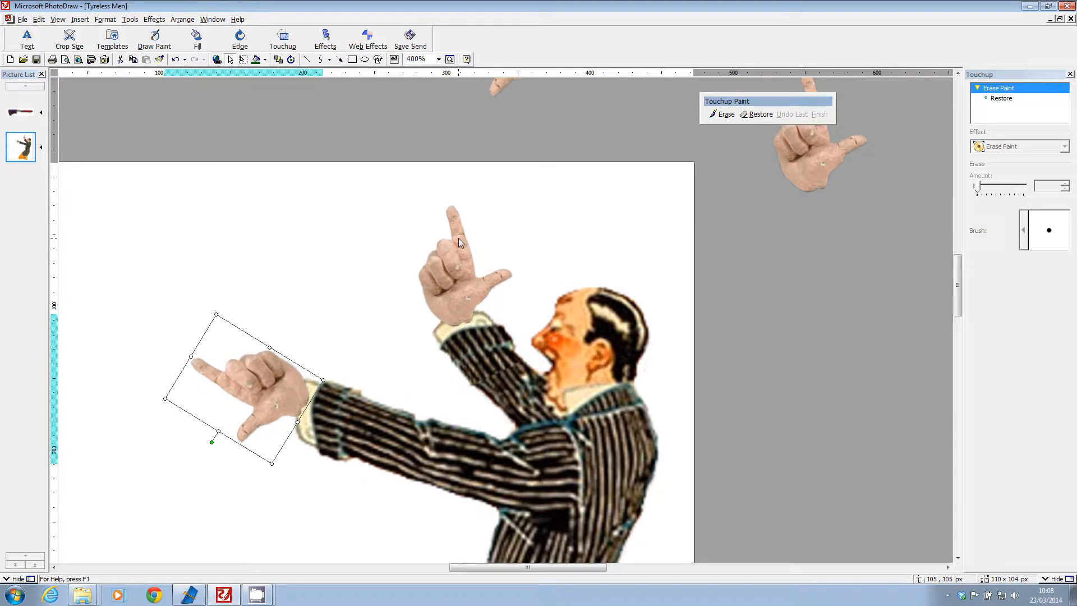
left_click(466, 298)
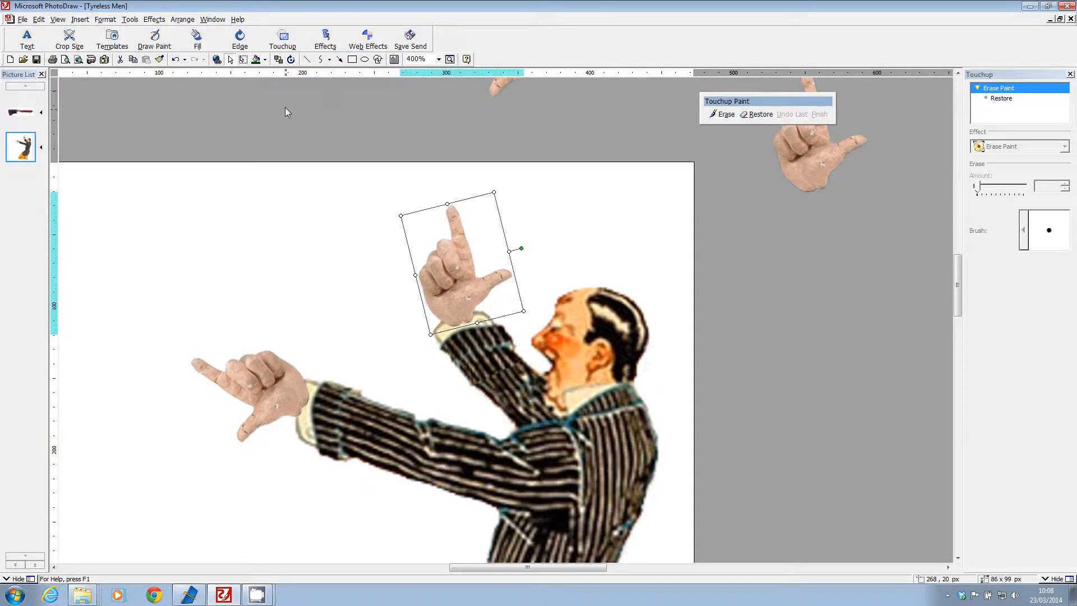
left_click(279, 59)
left_click(278, 89)
left_click(280, 375)
left_click(279, 59)
left_click(272, 88)
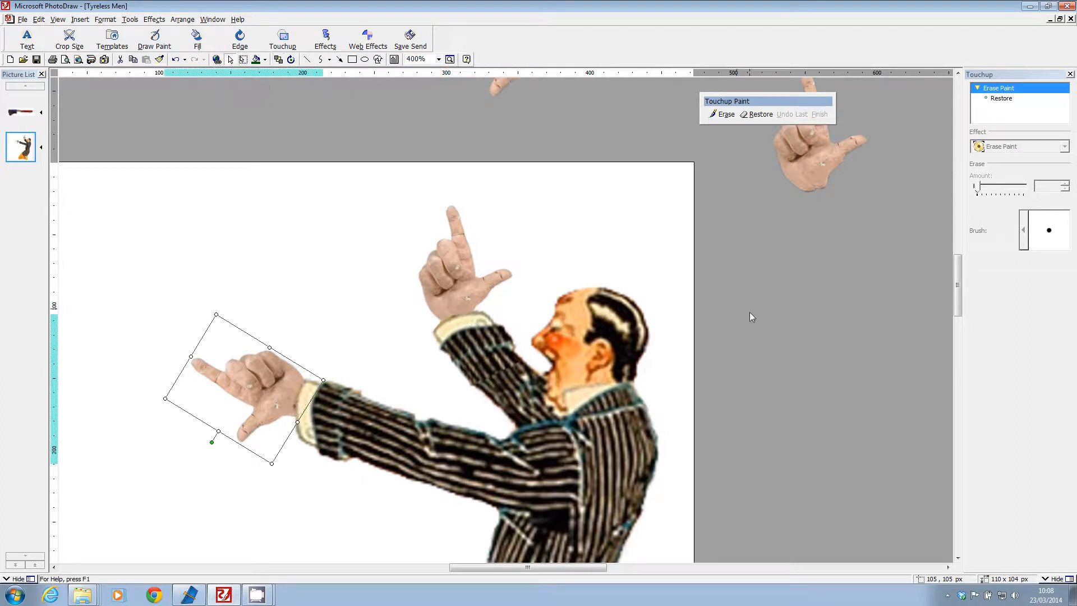
Duplicate the handless man and place the copy off the page on its right side.
left_click(438, 59)
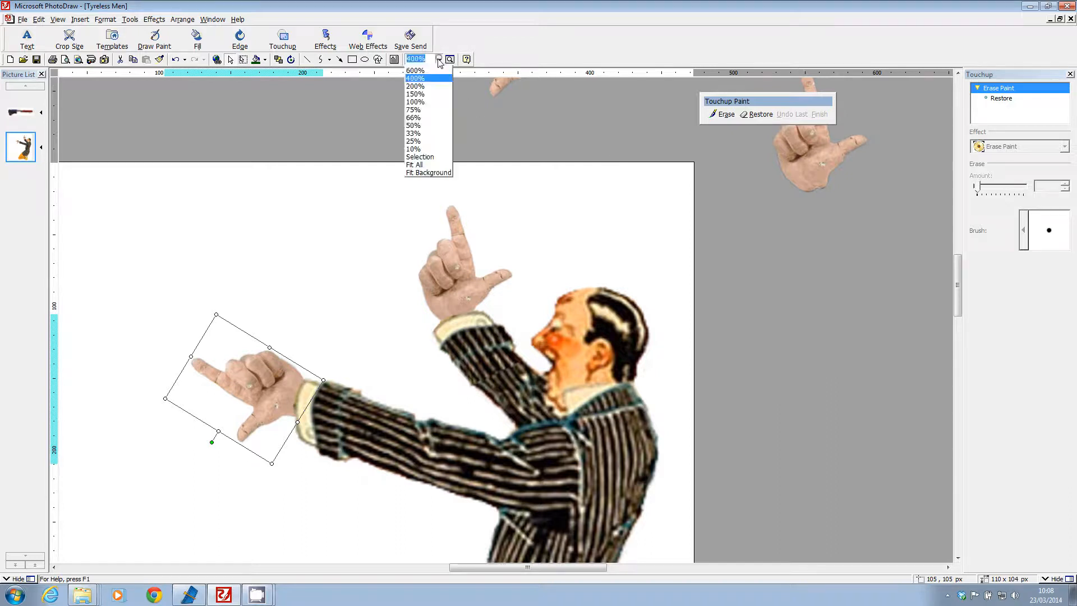
left_click(518, 382)
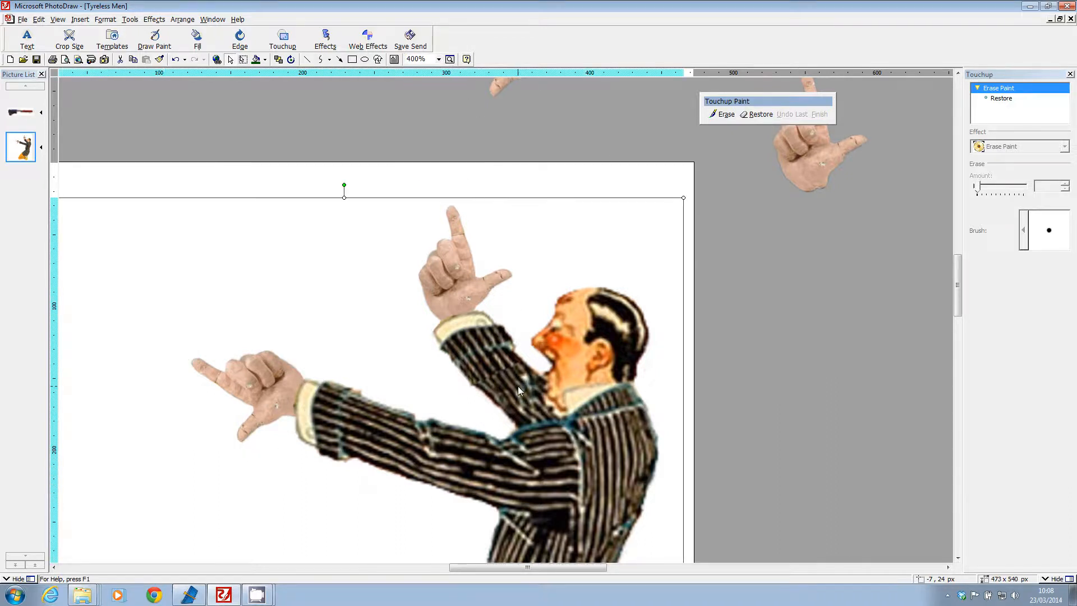
left_click(39, 19)
left_click(28, 99)
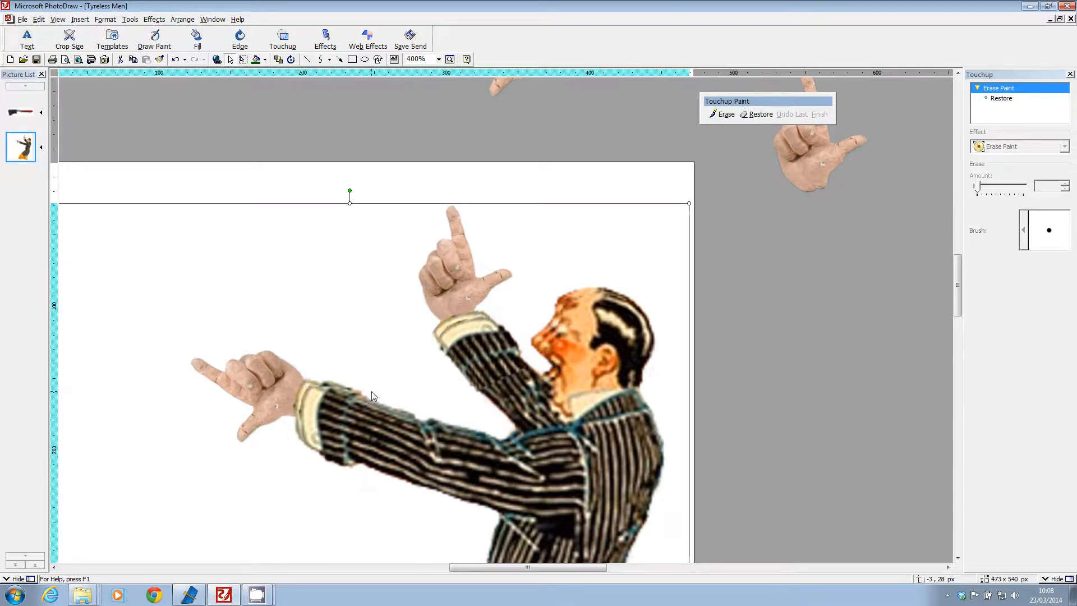
left_click_drag(398, 414, 911, 344)
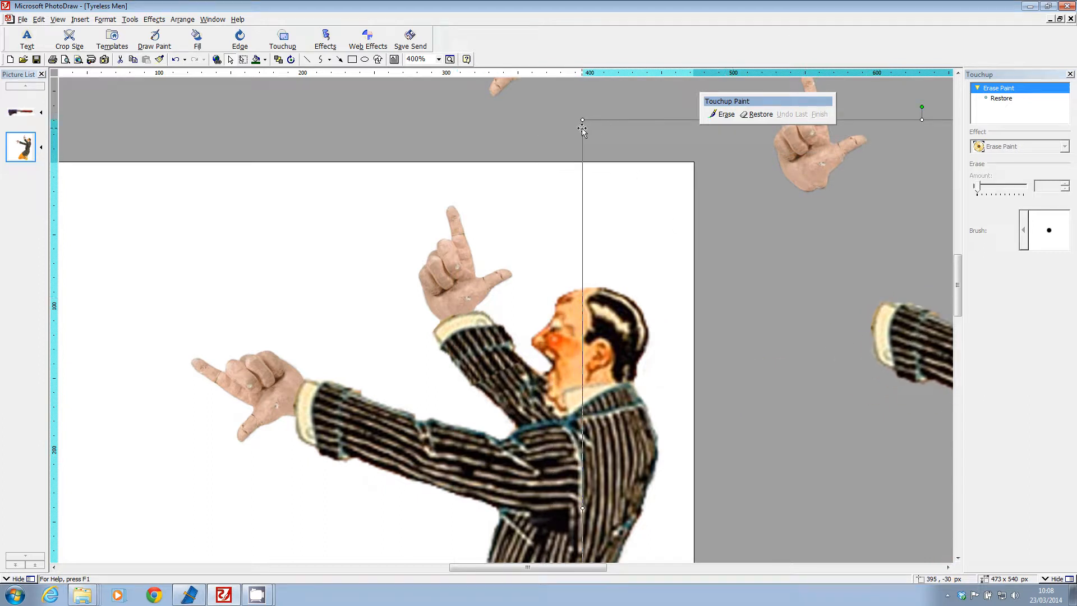
Shift the man on the page to the left of the back hand, erase stray marks behind his head and finish.
left_click_drag(597, 487, 380, 473)
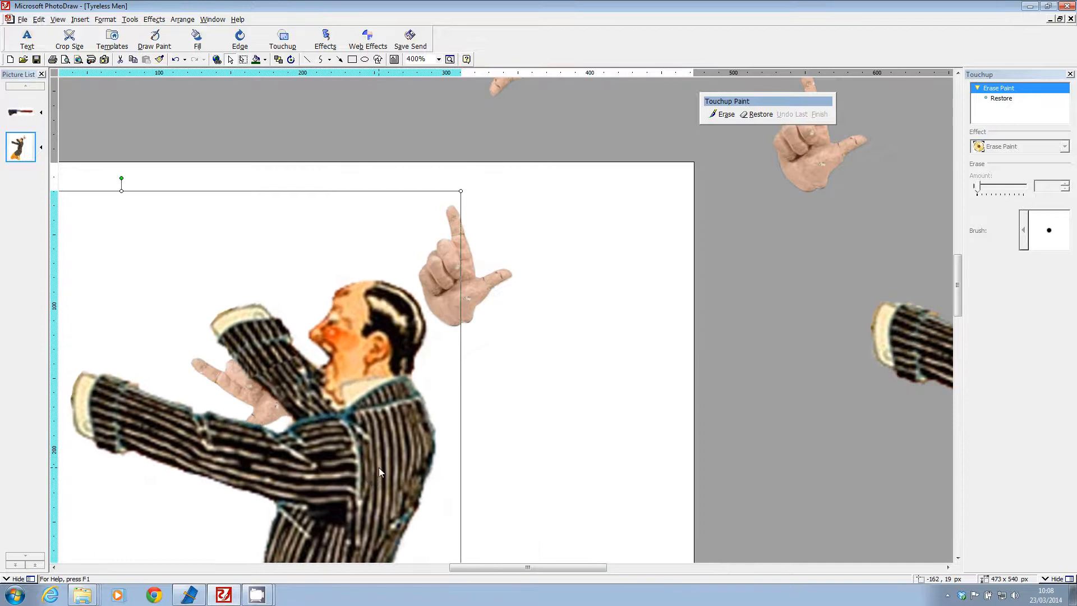
mouse_move(451, 372)
left_mouse_down()
mouse_move(431, 381)
mouse_move(442, 351)
left_mouse_up()
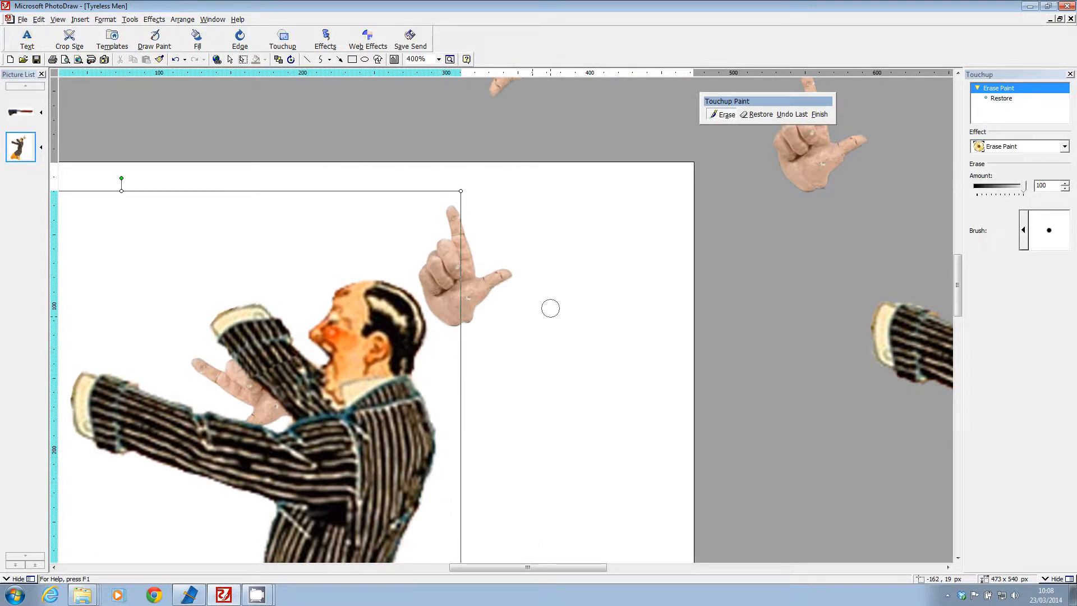
left_click(820, 114)
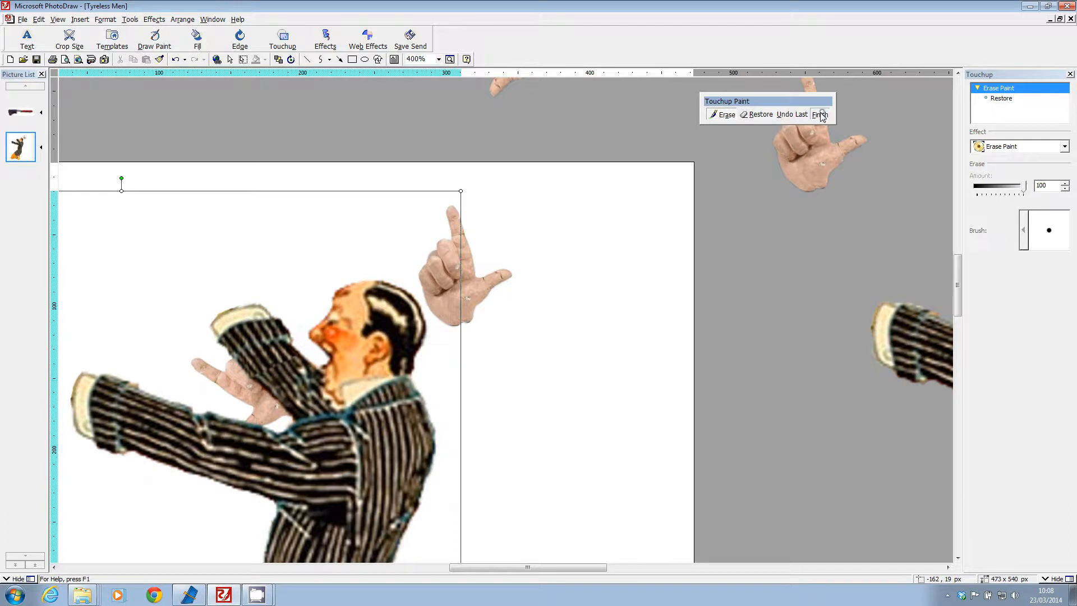
Move the man back toward the page's right side and pull the front hand away from his cuff toward the left edge.
left_click(439, 59)
left_click(415, 85)
left_click_drag(402, 318, 474, 329)
left_click_drag(381, 342, 295, 310)
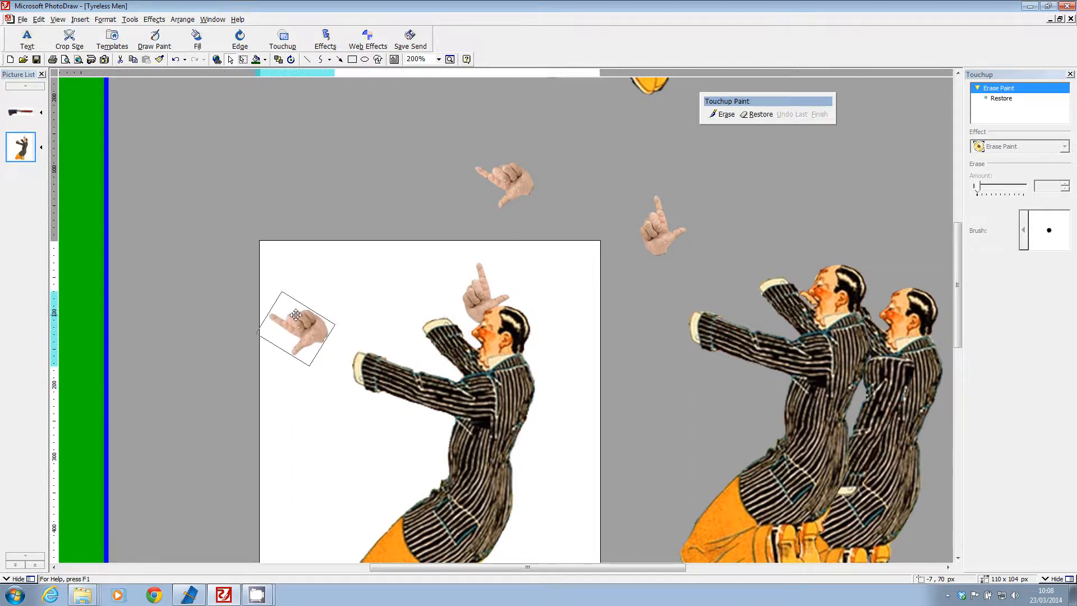
Erase the leftover edge pixels around the man's sleeves on the page and finish the erasing.
left_click(366, 372)
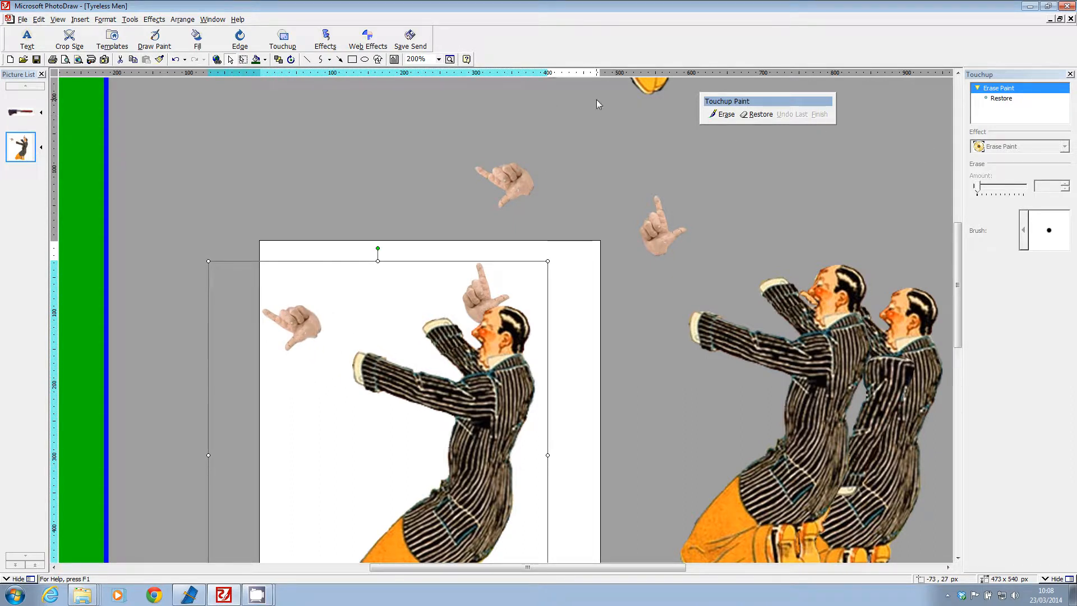
left_click(439, 59)
left_click(418, 87)
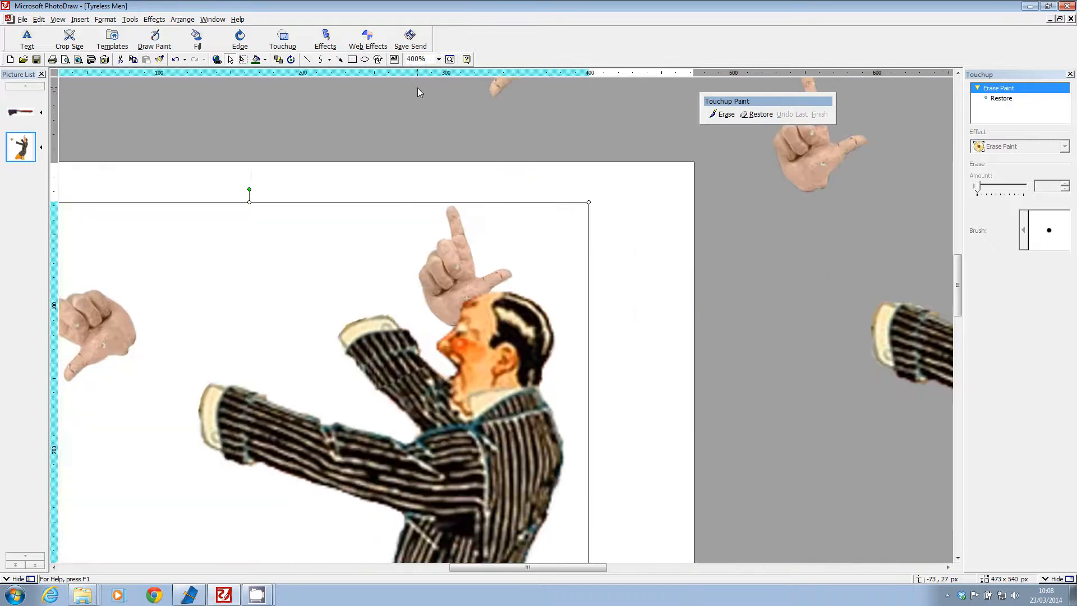
left_click(724, 114)
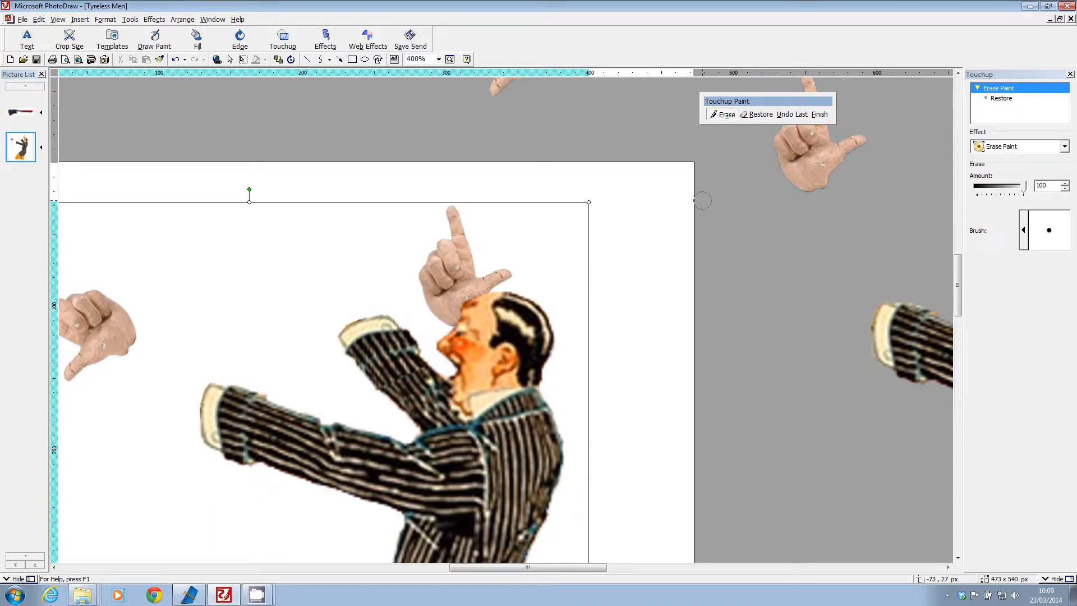
left_click(820, 114)
Reposition the front and back hands so their wrists tuck behind the man's cuffs.
left_click_drag(539, 568, 503, 569)
left_click_drag(302, 322, 381, 400)
left_click_drag(651, 267, 557, 271)
mouse_move(388, 412)
left_mouse_down()
mouse_move(334, 382)
mouse_move(389, 411)
left_mouse_up()
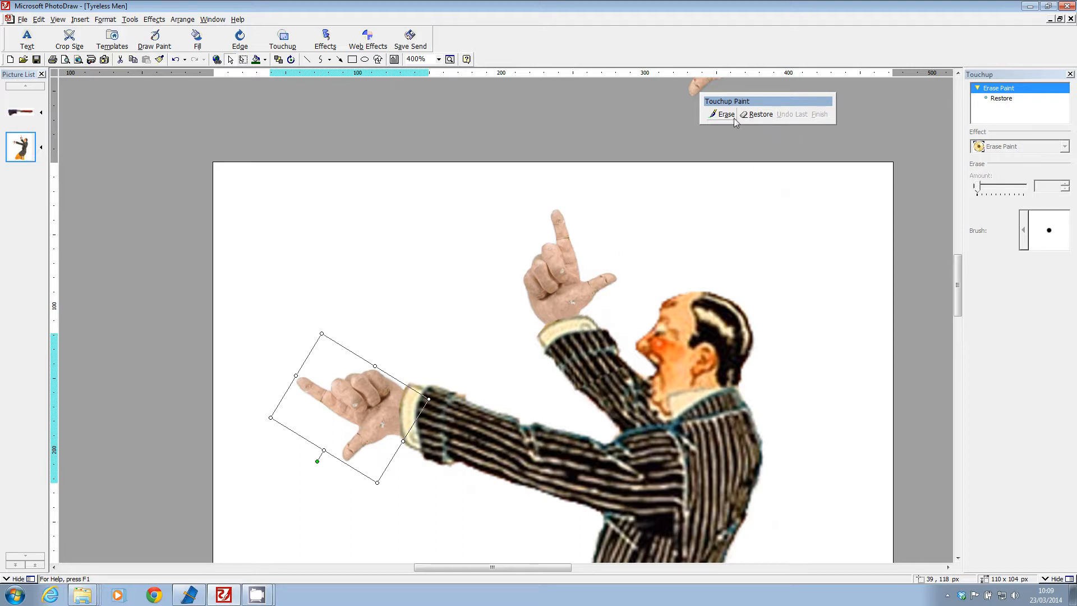
Fit the page background to the man's image on the page, leaving nothing selected.
left_click(439, 59)
left_click(418, 102)
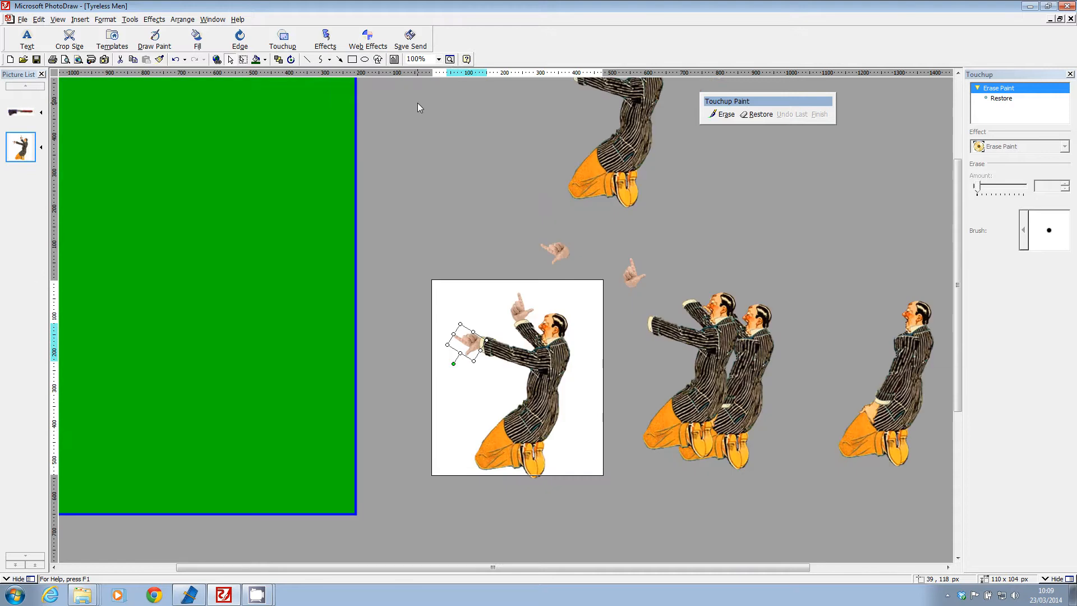
left_click(630, 354)
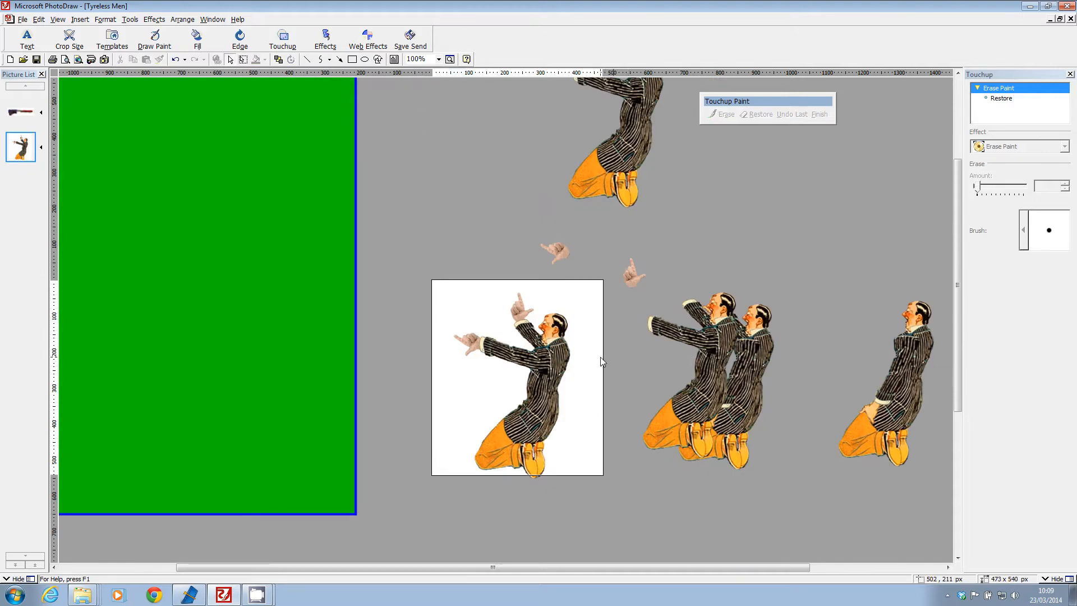
left_click_drag(415, 258, 608, 487)
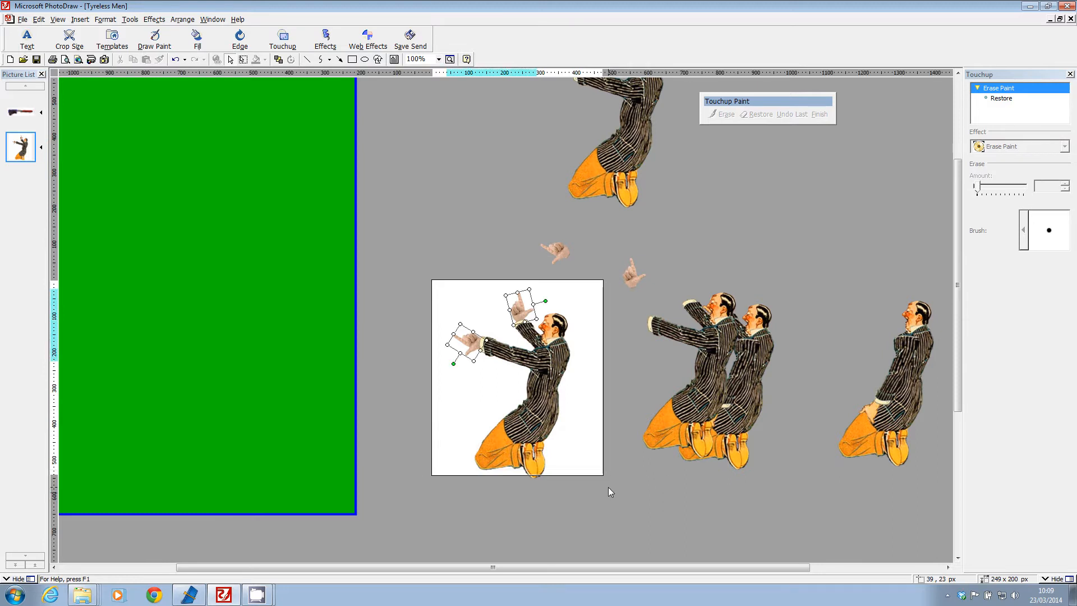
left_click(560, 387)
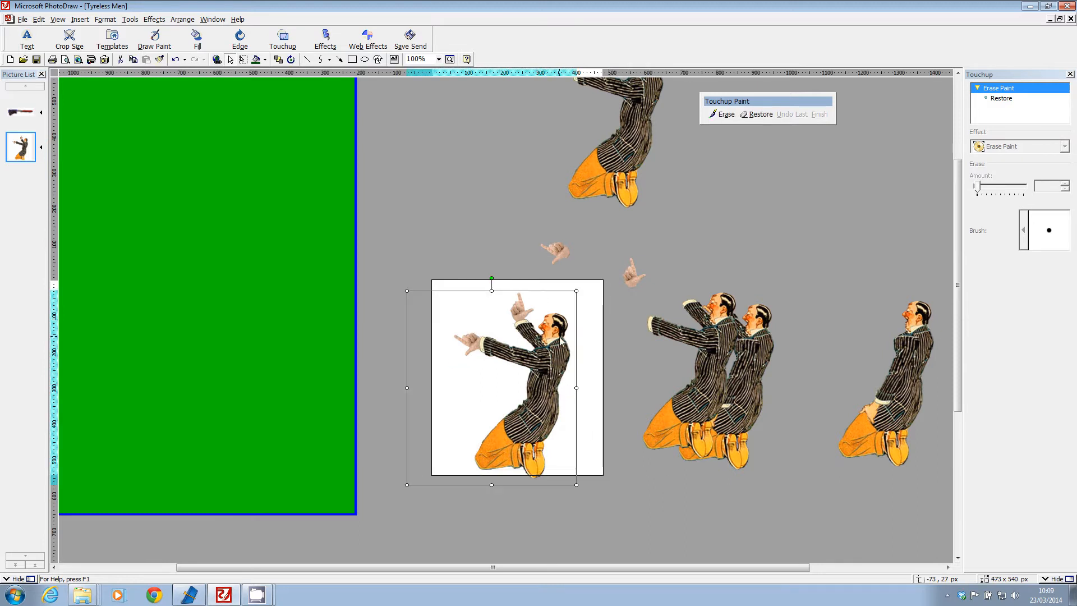
right_click(567, 355)
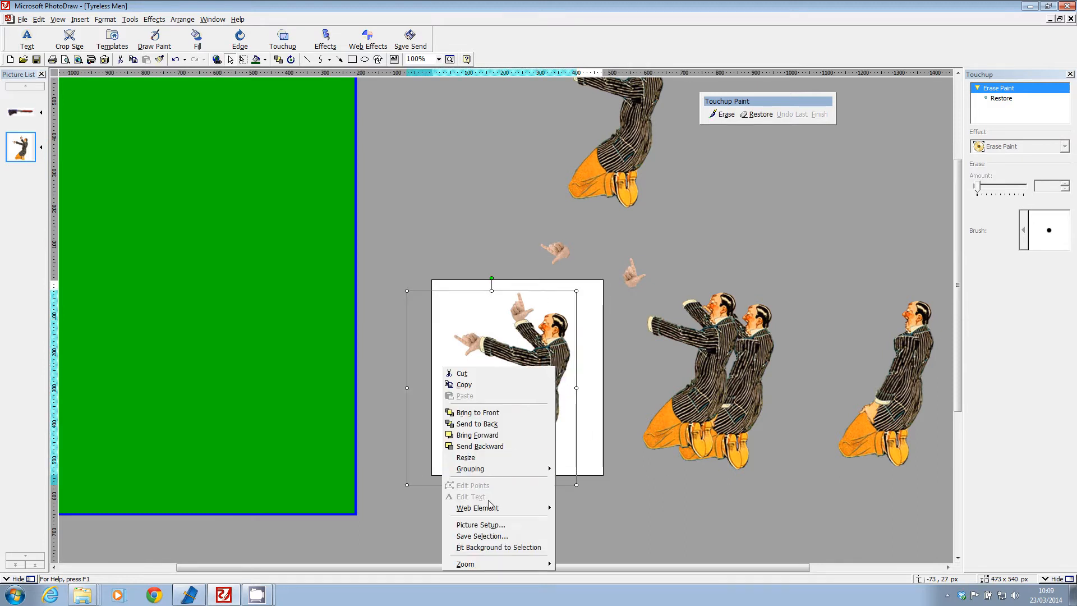
left_click(488, 547)
left_click(695, 241)
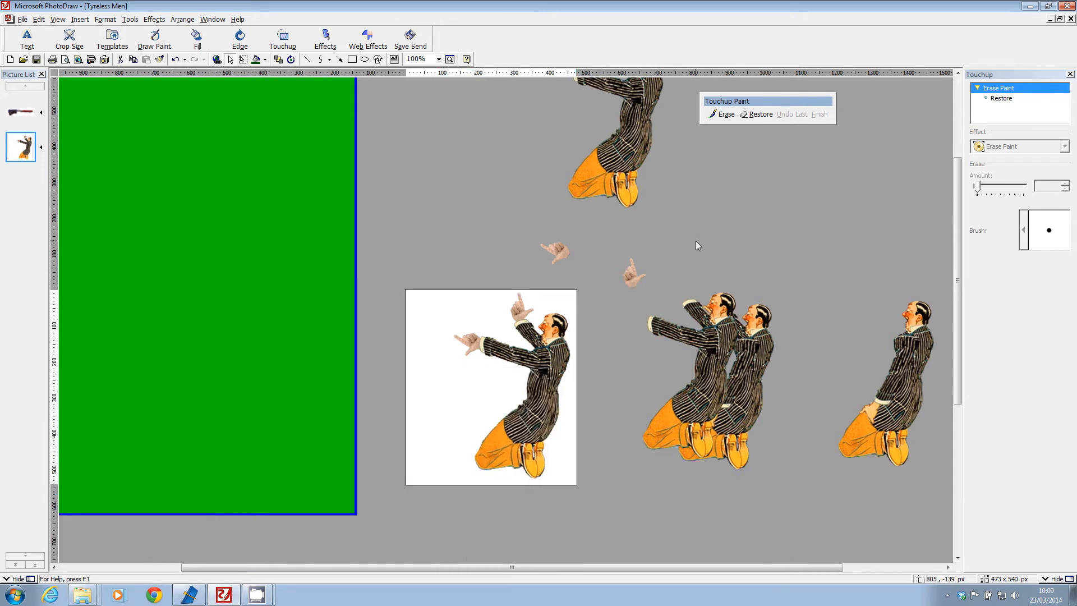